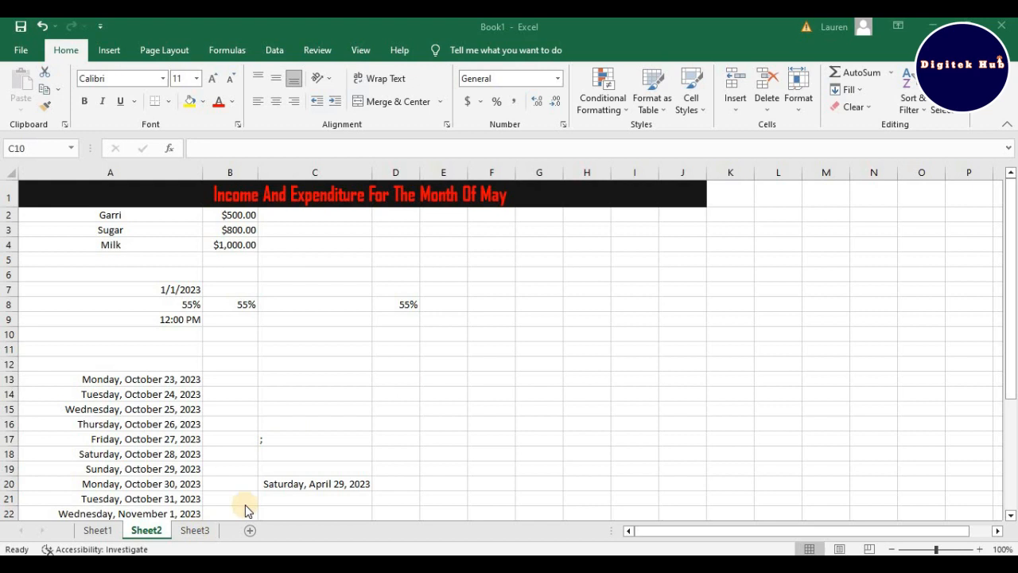
Step: Switch to Sheet3 and erase the existing 2^2 entry from cell F5
{"action": "left_click", "coordinate": [202, 533]}
{"action": "left_click", "coordinate": [203, 534]}
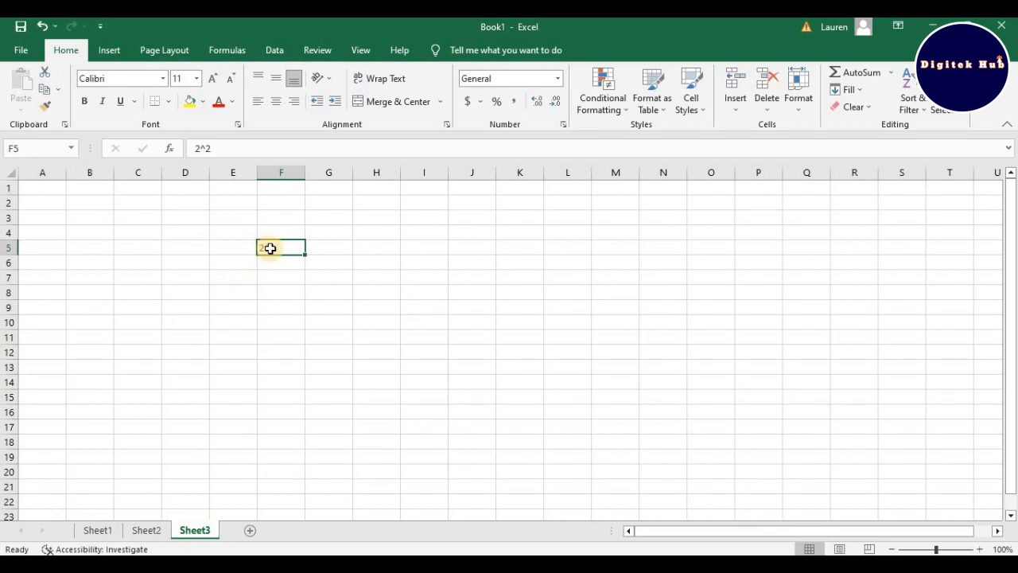
{"action": "double_click", "coordinate": [280, 246]}
{"action": "key", "text": "BackSpace"}
{"action": "key", "text": "BackSpace"}
{"action": "key", "text": "BackSpace"}
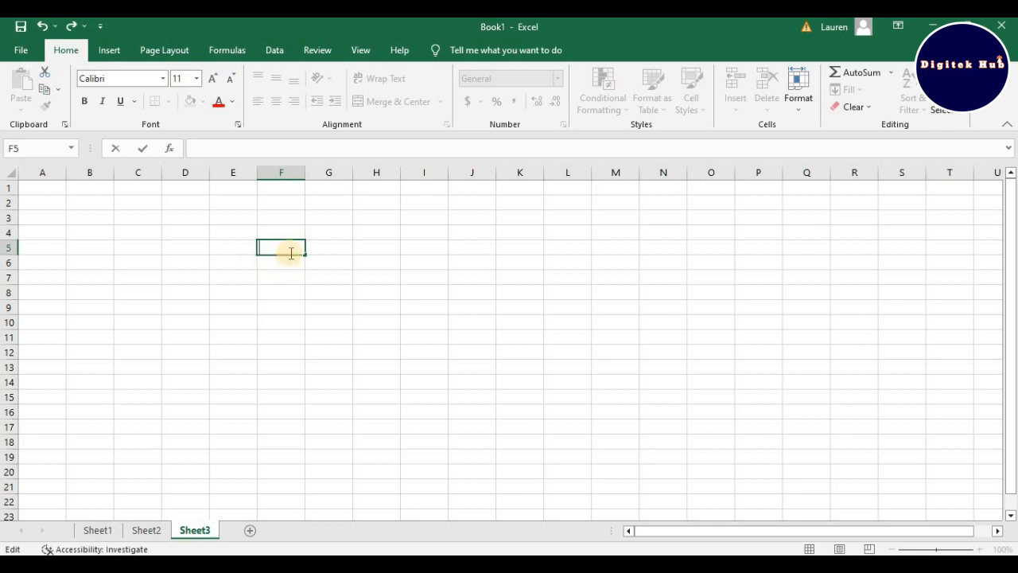
Step: Try out the symbols =, +, - and / and the powers 2^2 and 2^3 in cell F5, erasing each one
{"action": "type", "text": "="}
{"action": "key", "text": "BackSpace"}
{"action": "type", "text": "+"}
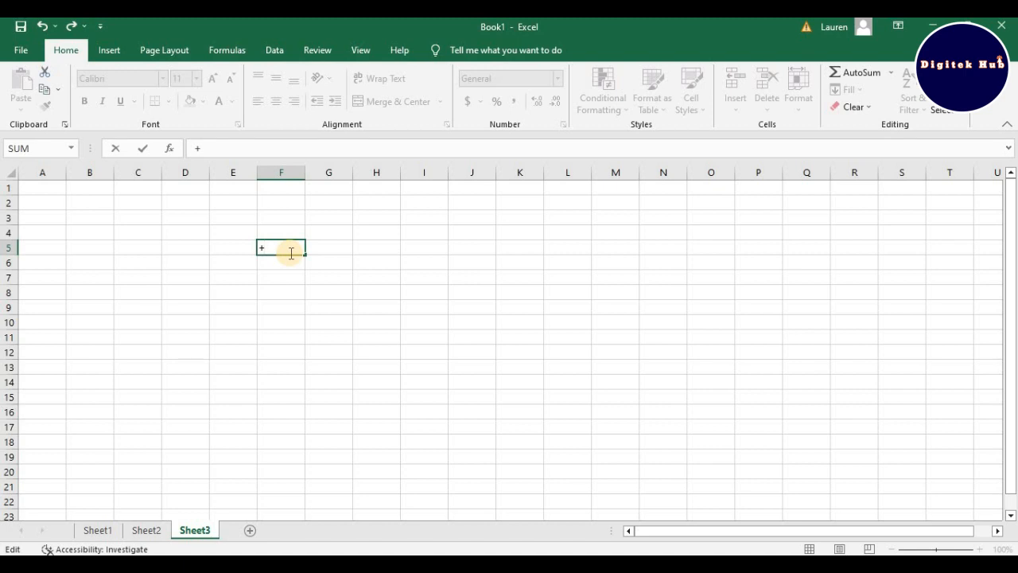
{"action": "key", "text": "BackSpace"}
{"action": "type", "text": "-"}
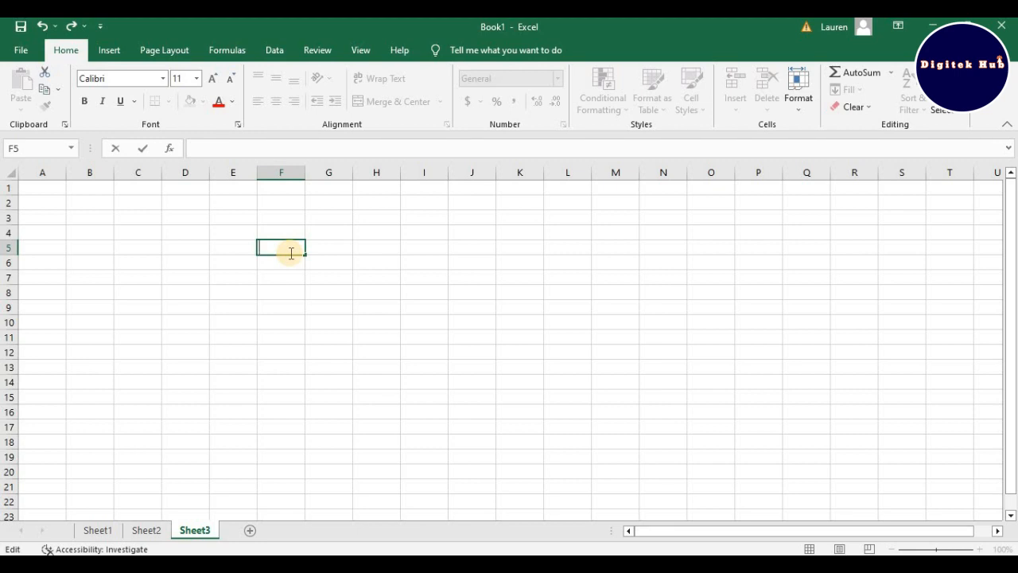
{"action": "type", "text": "/"}
{"action": "key", "text": "Home"}
{"action": "type", "text": "2^2"}
{"action": "key", "text": "BackSpace"}
{"action": "type", "text": "3"}
{"action": "key", "text": "BackSpace"}
{"action": "key", "text": "BackSpace"}
{"action": "key", "text": "BackSpace"}
Step: Try out the arithmetic operators +, -, *, / and the equals sign in cell F5, erasing each entry
{"action": "type", "text": "+"}
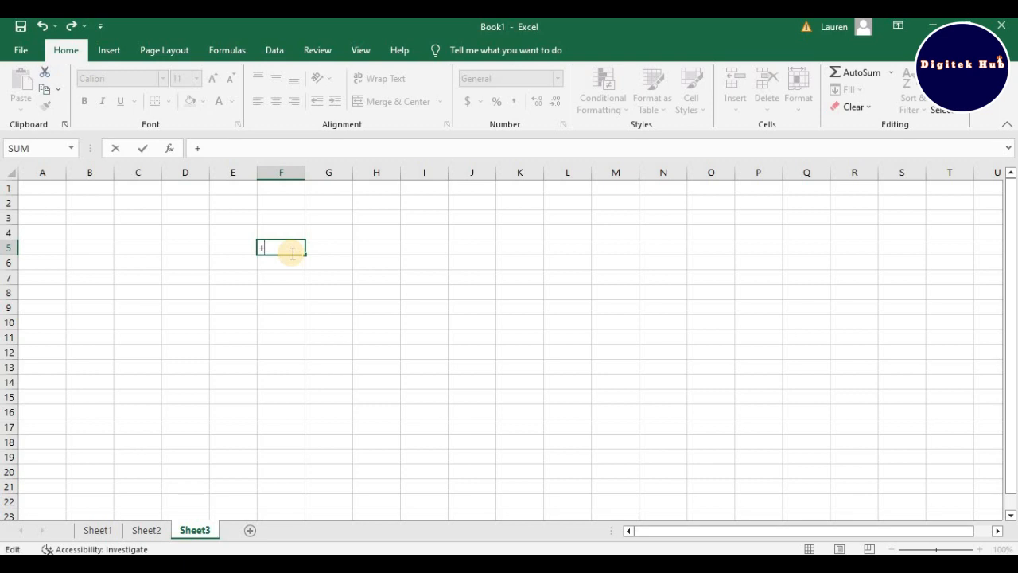
{"action": "key", "text": "BackSpace"}
{"action": "type", "text": "-"}
{"action": "key", "text": "BackSpace"}
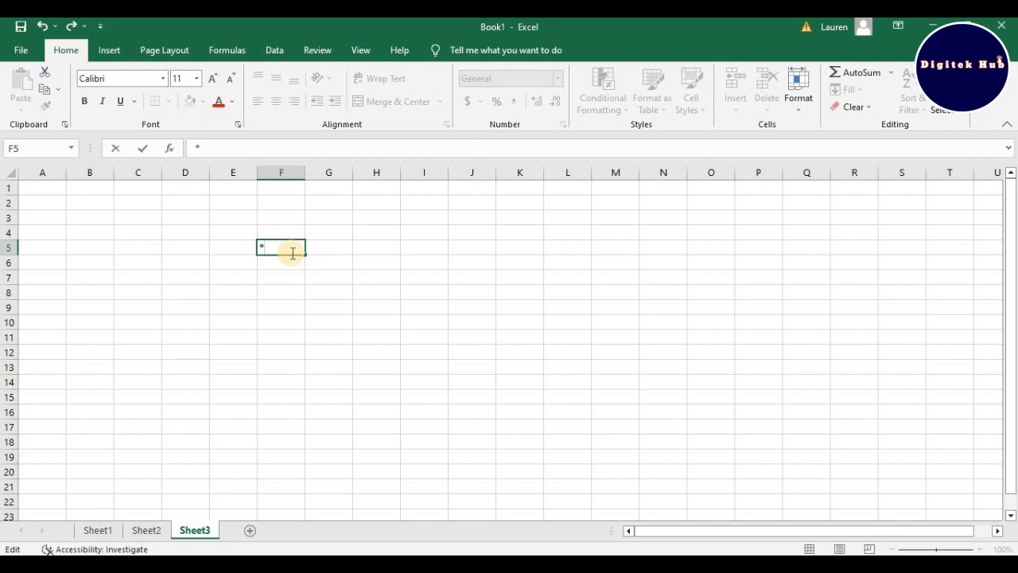
{"action": "type", "text": "/"}
{"action": "key", "text": "BackSpace"}
{"action": "type", "text": "6"}
{"action": "key", "text": "BackSpace"}
{"action": "type", "text": "="}
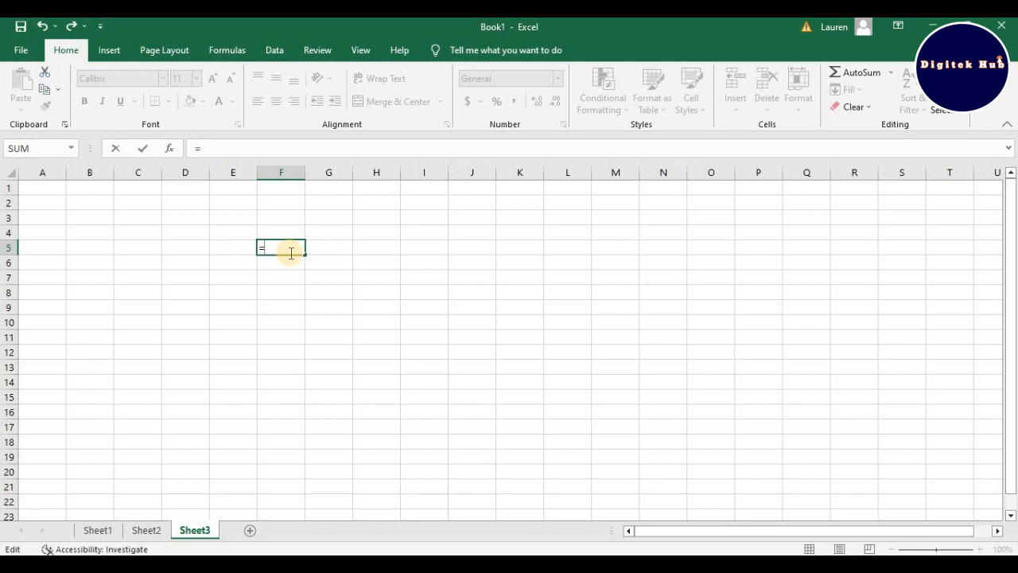
{"action": "key", "text": "Escape"}
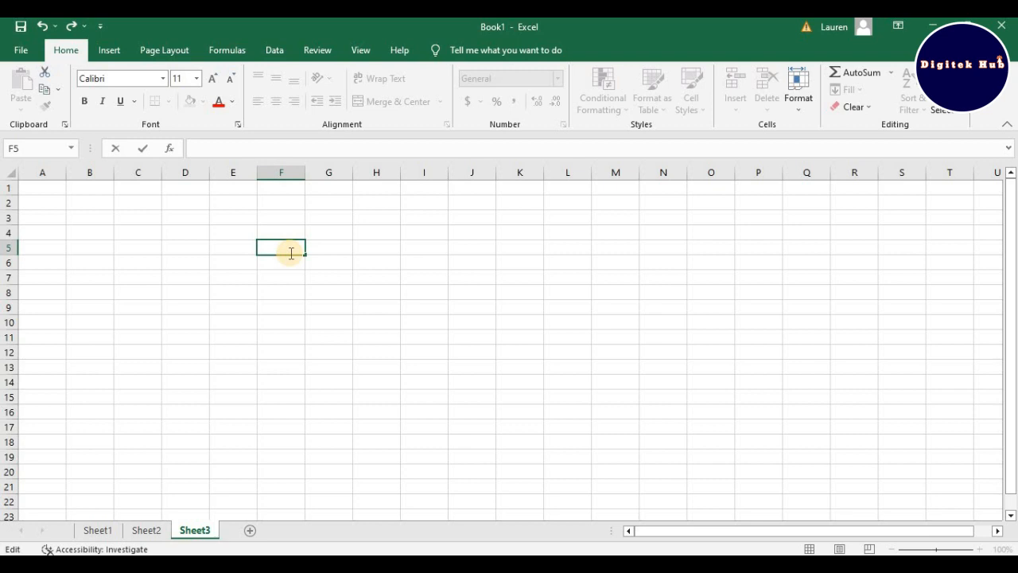
Step: Try writing 2*2 without an equals sign in cell F5 and erase it
{"action": "type", "text": "2*2"}
{"action": "key", "text": "BackSpace"}
{"action": "key", "text": "BackSpace"}
{"action": "key", "text": "BackSpace"}
{"action": "type", "text": "+"}
{"action": "key", "text": "BackSpace"}
Step: Enter the multiplication formula =2*2 in cell F5
{"action": "type", "text": "=2"}
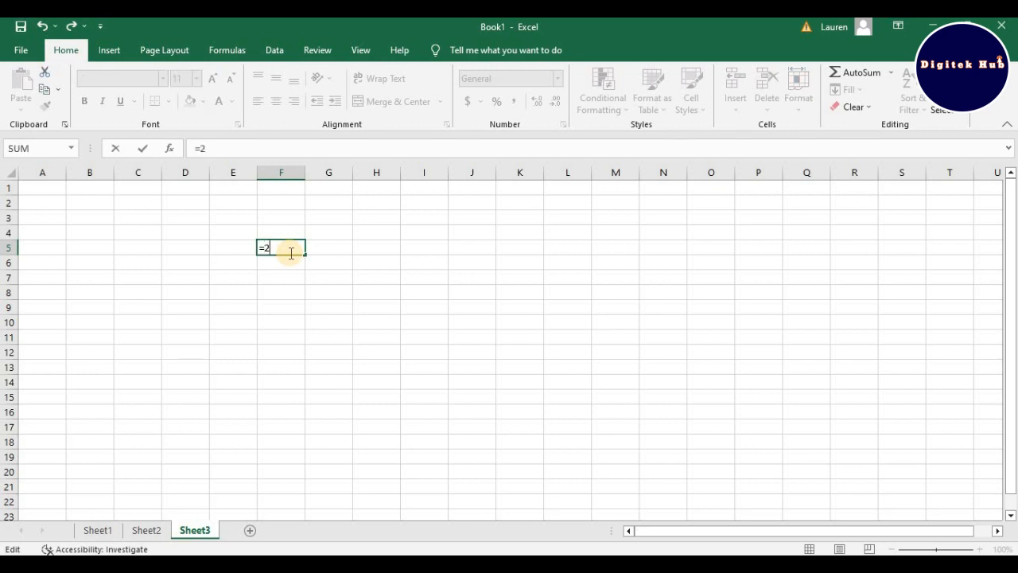
{"action": "type", "text": "*2"}
{"action": "key", "text": "Return"}
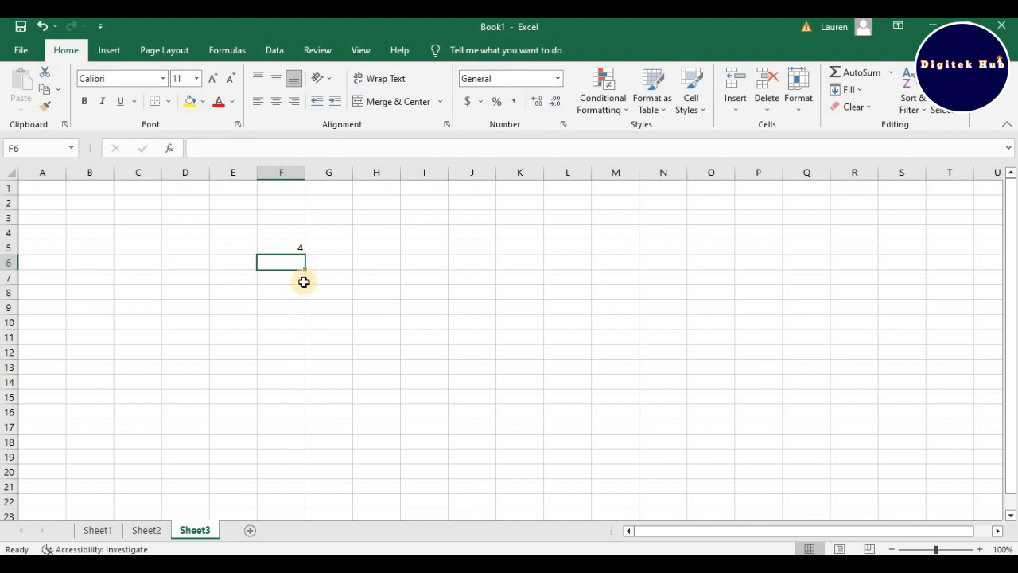
Step: Enter the addition formula =10+5 in cell H5
{"action": "left_click", "coordinate": [373, 251]}
{"action": "type", "text": "="}
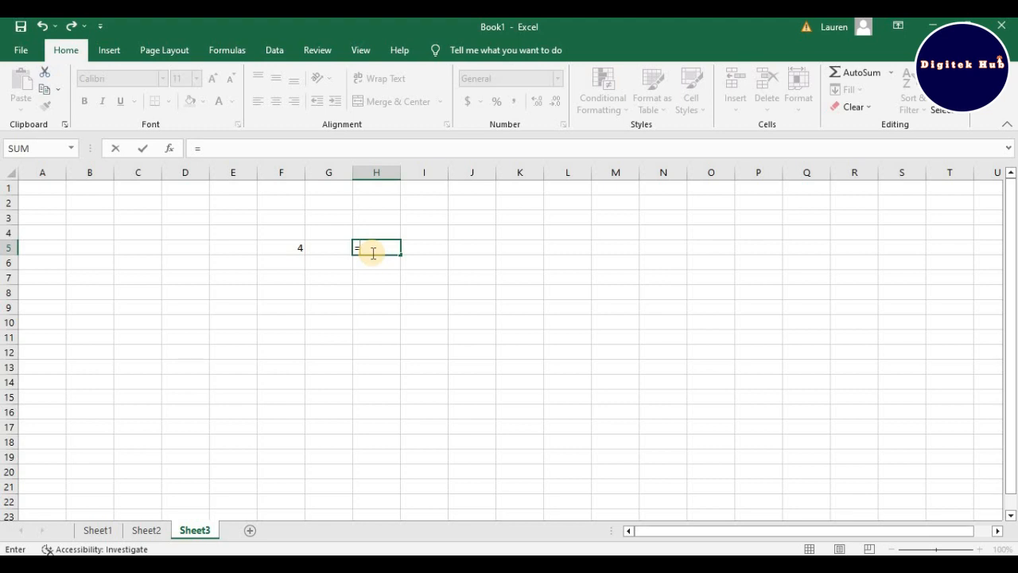
{"action": "type", "text": "10+5"}
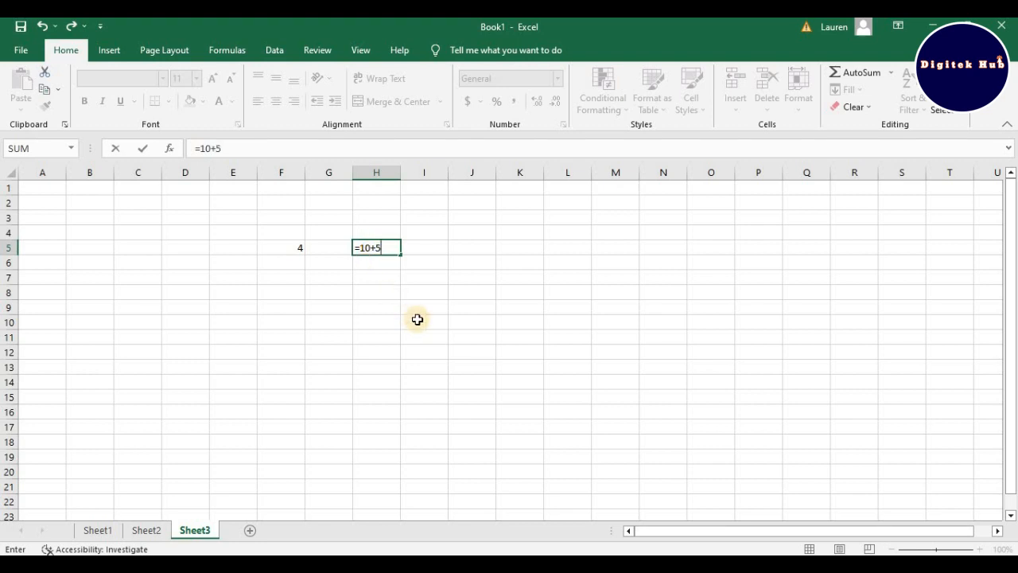
{"action": "key", "text": "Return"}
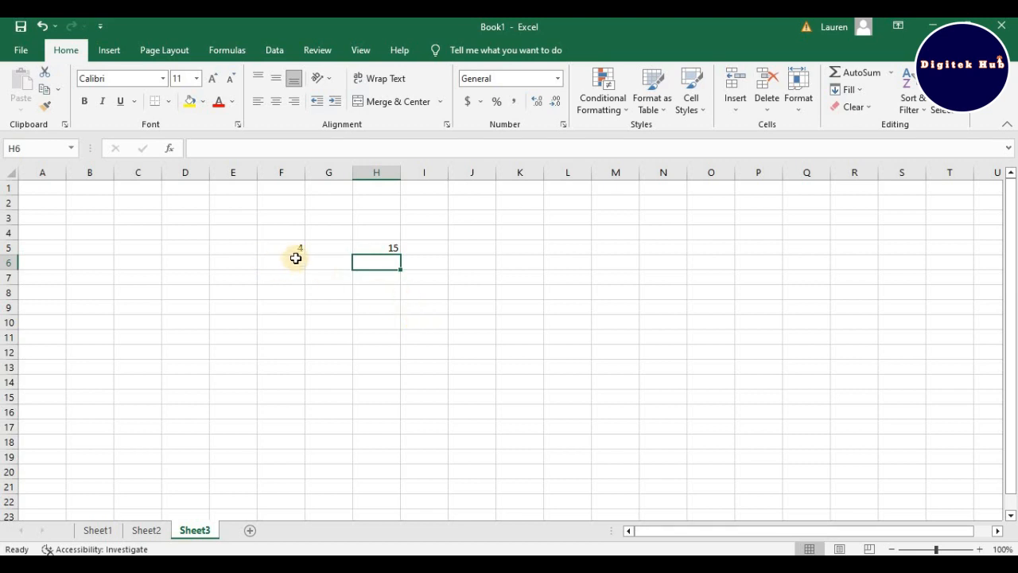
Step: Review the formula in cell F5 and change it to =2*3
{"action": "left_click", "coordinate": [294, 246]}
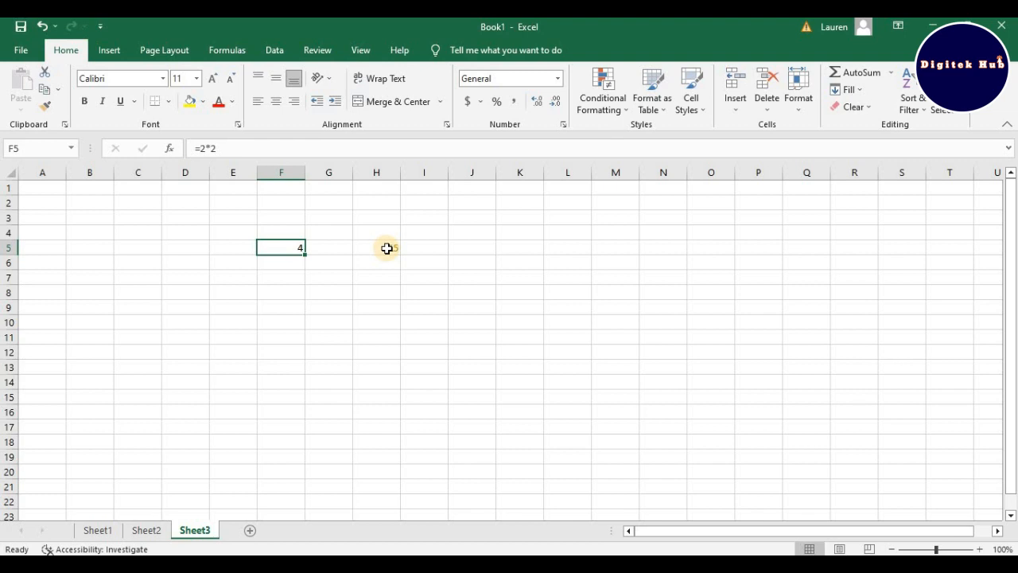
{"action": "left_click", "coordinate": [224, 149]}
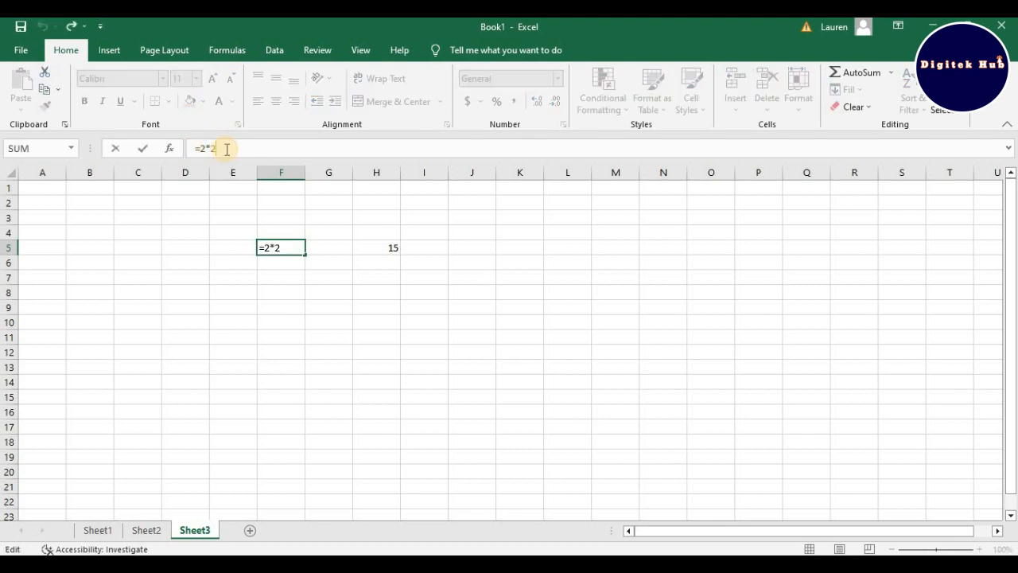
{"action": "key", "text": "ctrl+Return"}
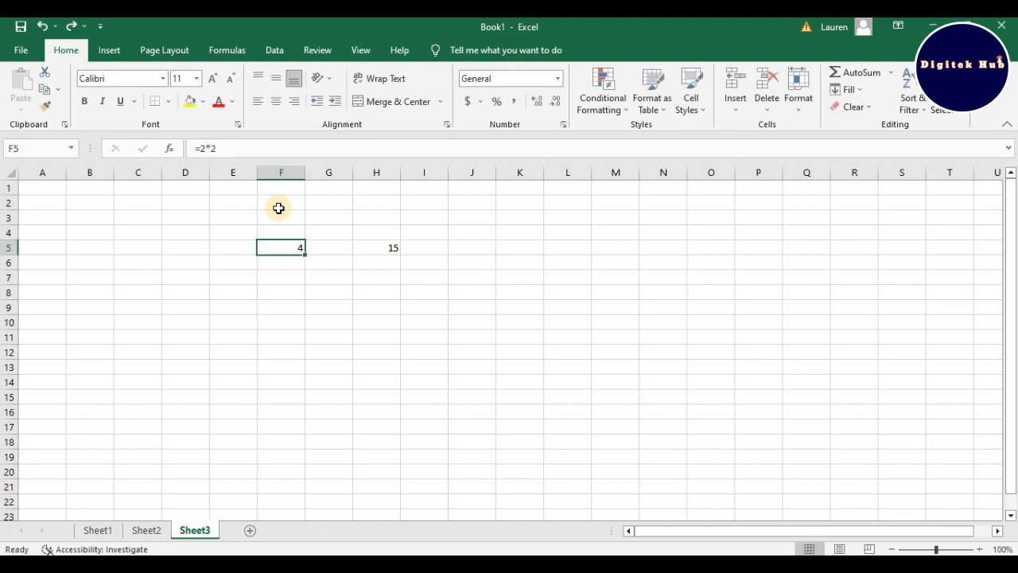
{"action": "left_click", "coordinate": [271, 154]}
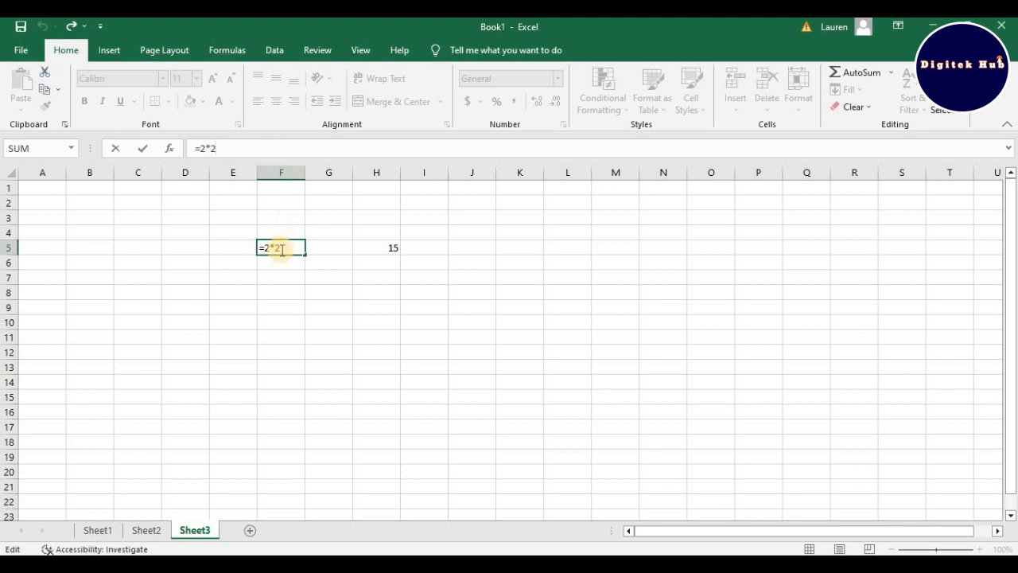
{"action": "left_click", "coordinate": [216, 199]}
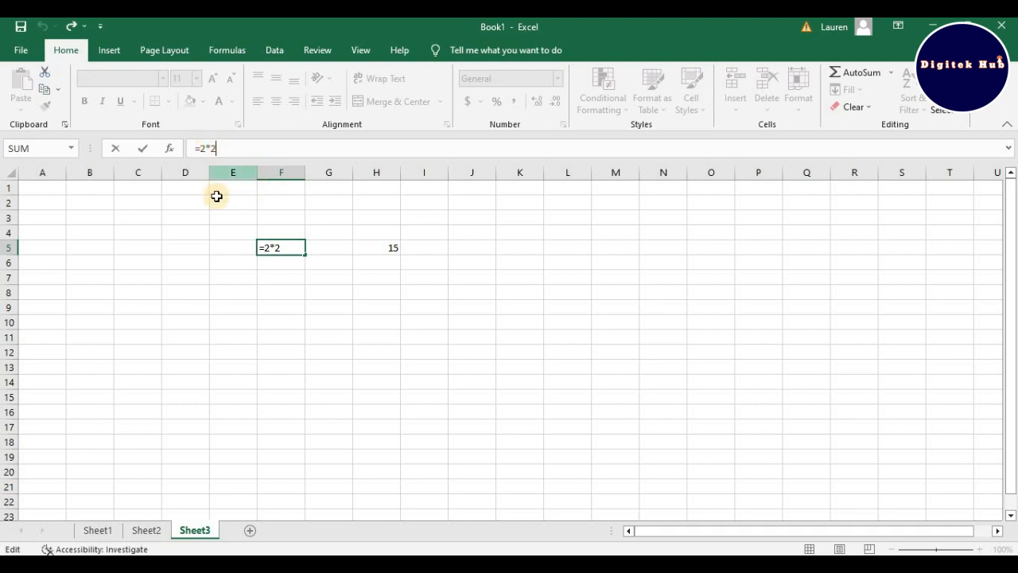
{"action": "left_click", "coordinate": [275, 248]}
{"action": "left_click", "coordinate": [228, 146]}
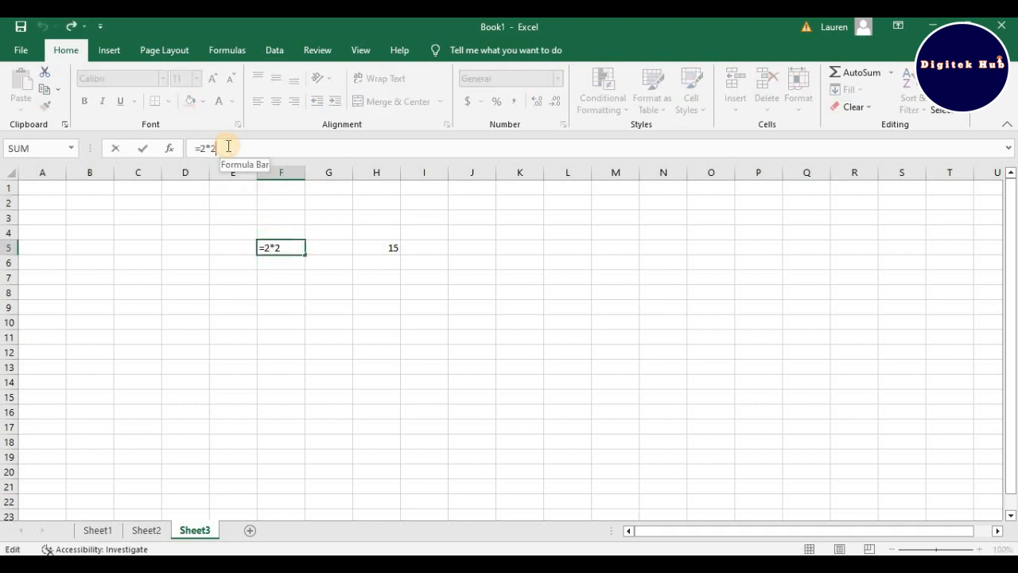
{"action": "key", "text": "BackSpace"}
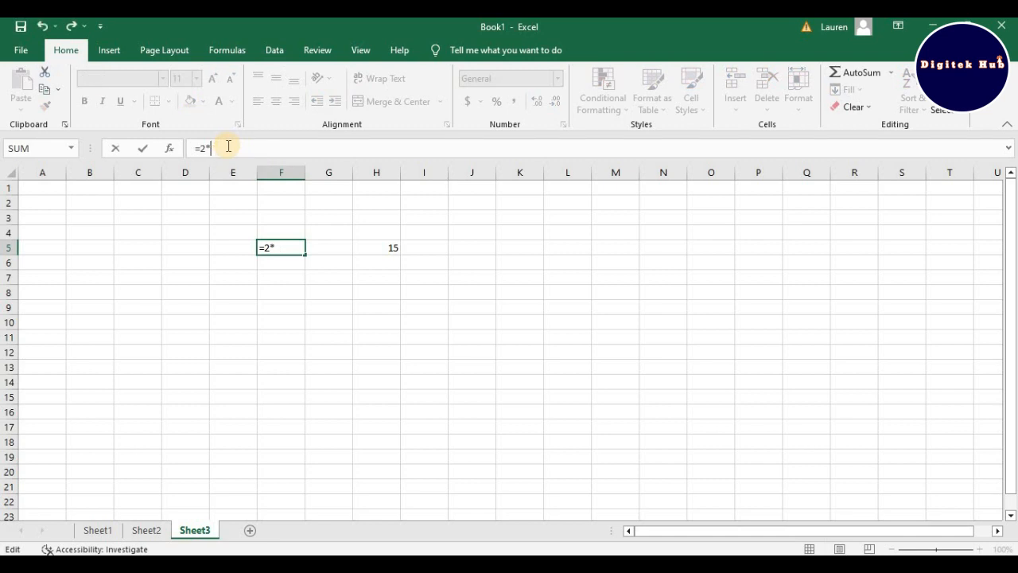
{"action": "type", "text": "3"}
{"action": "key", "text": "Return"}
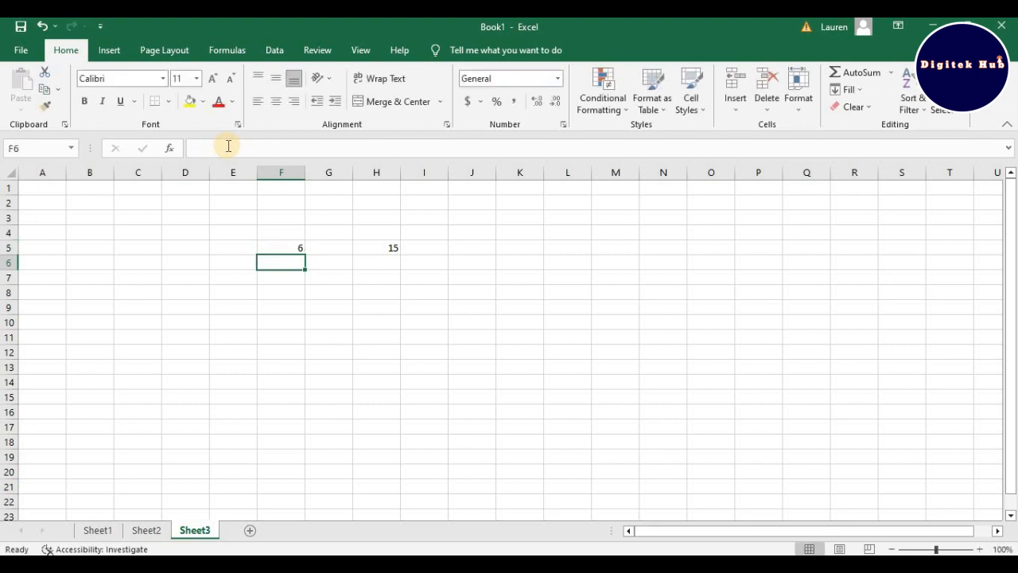
Step: Change the formula in cell F5 to the exponent formula =2^3 and reselect the cell
{"action": "left_click", "coordinate": [296, 247]}
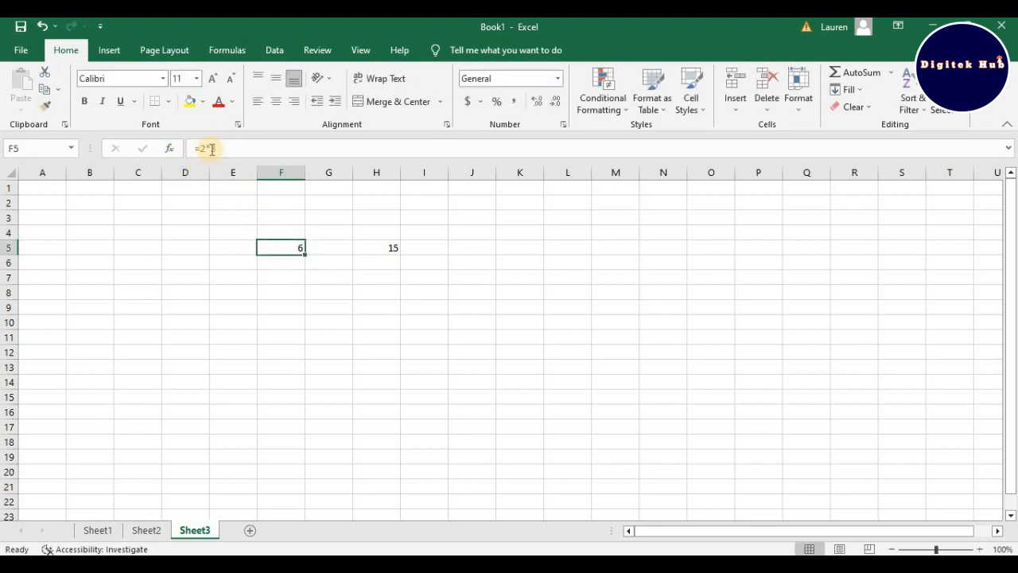
{"action": "double_click", "coordinate": [295, 249]}
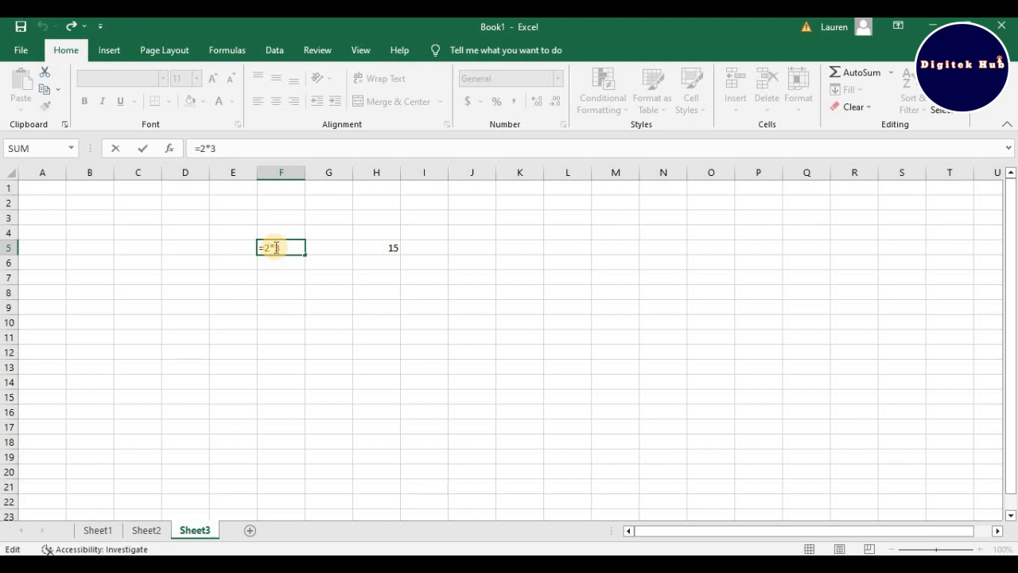
{"action": "key", "text": "BackSpace"}
{"action": "key", "text": "BackSpace"}
{"action": "type", "text": "2"}
{"action": "key", "text": "BackSpace"}
{"action": "type", "text": "^3"}
{"action": "key", "text": "Return"}
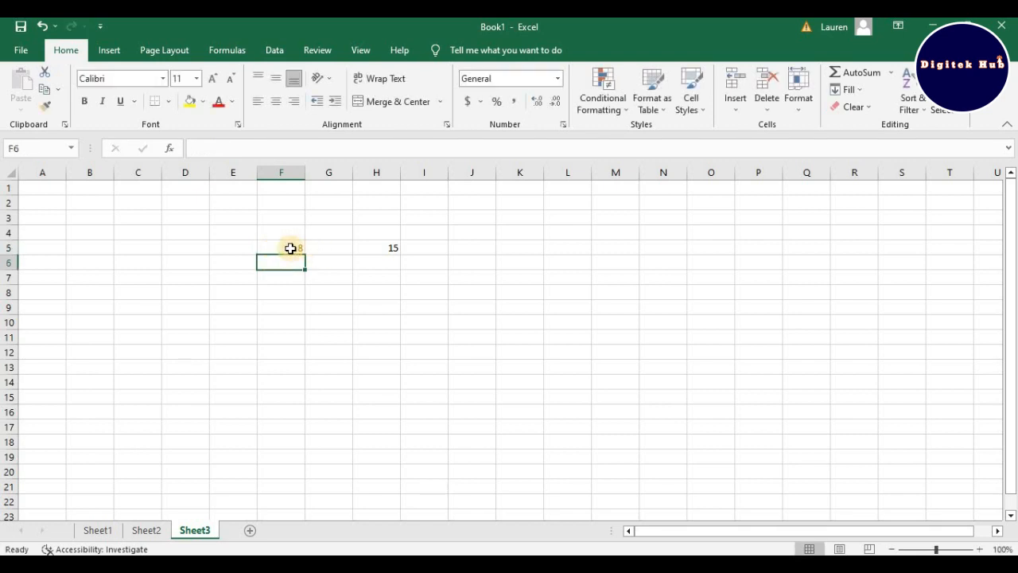
{"action": "left_click", "coordinate": [291, 247]}
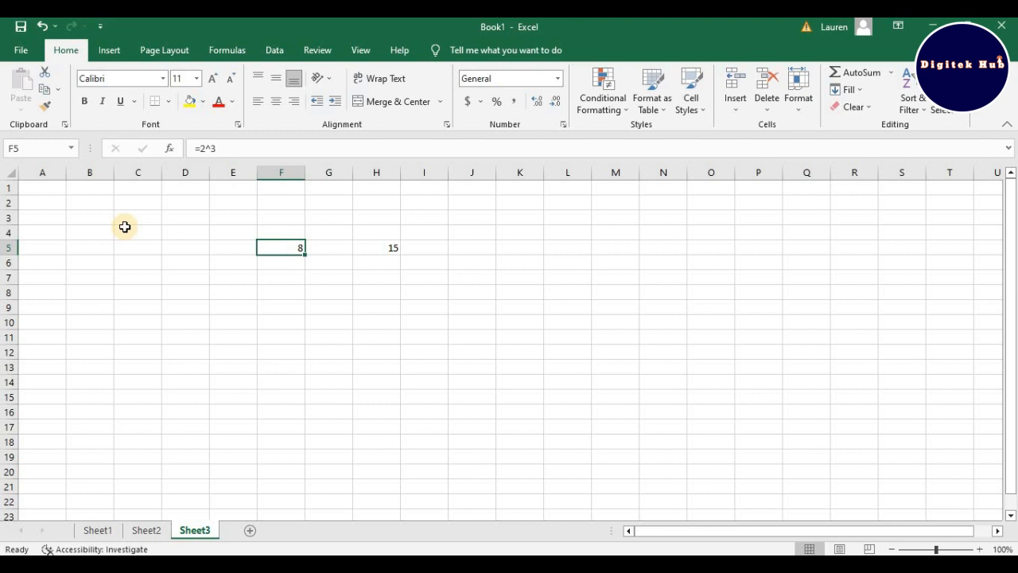
Step: Clear the contents of cells F5 and H5
{"action": "left_click", "coordinate": [53, 191]}
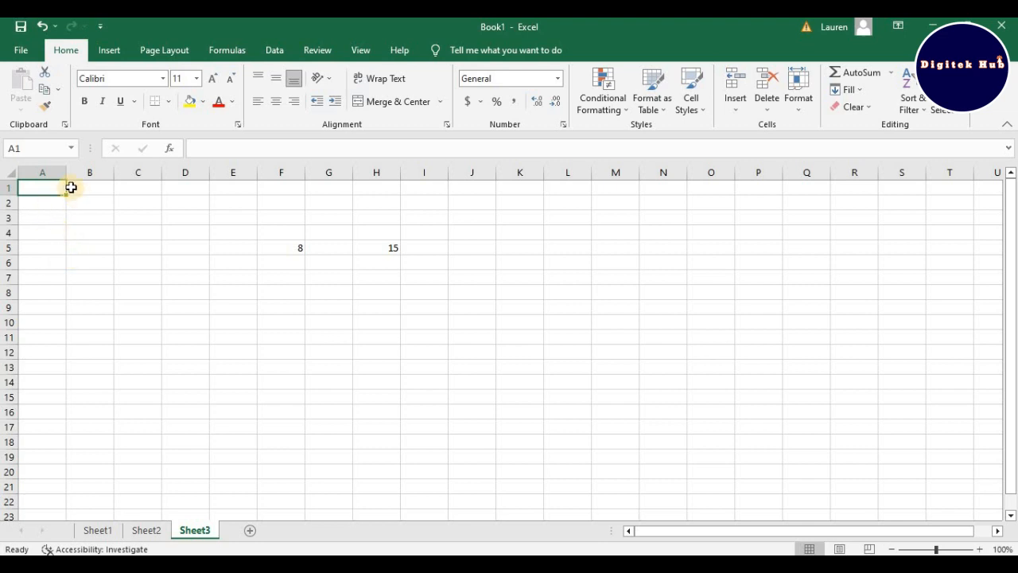
{"action": "left_click", "coordinate": [292, 248]}
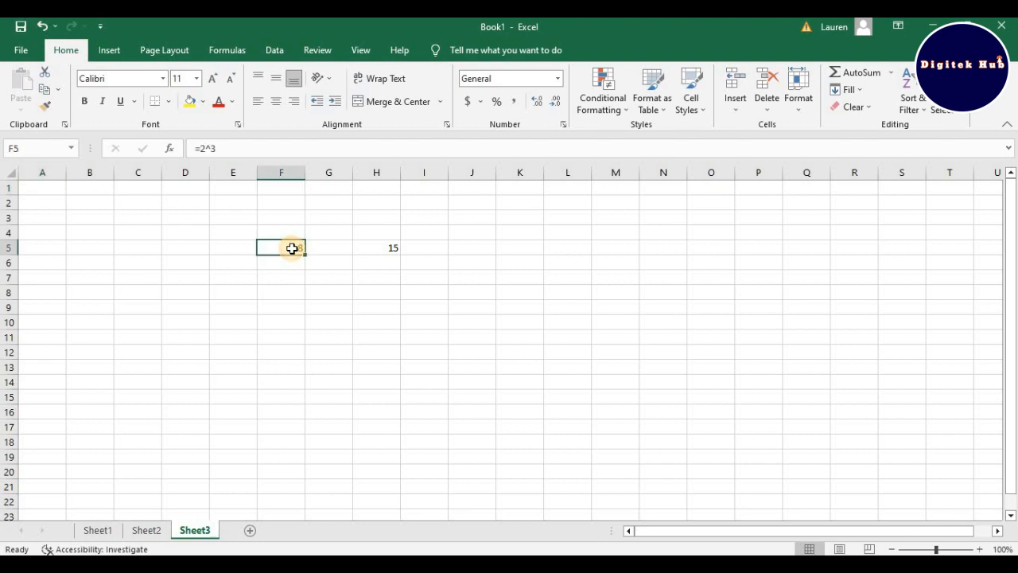
{"action": "key", "text": "BackSpace"}
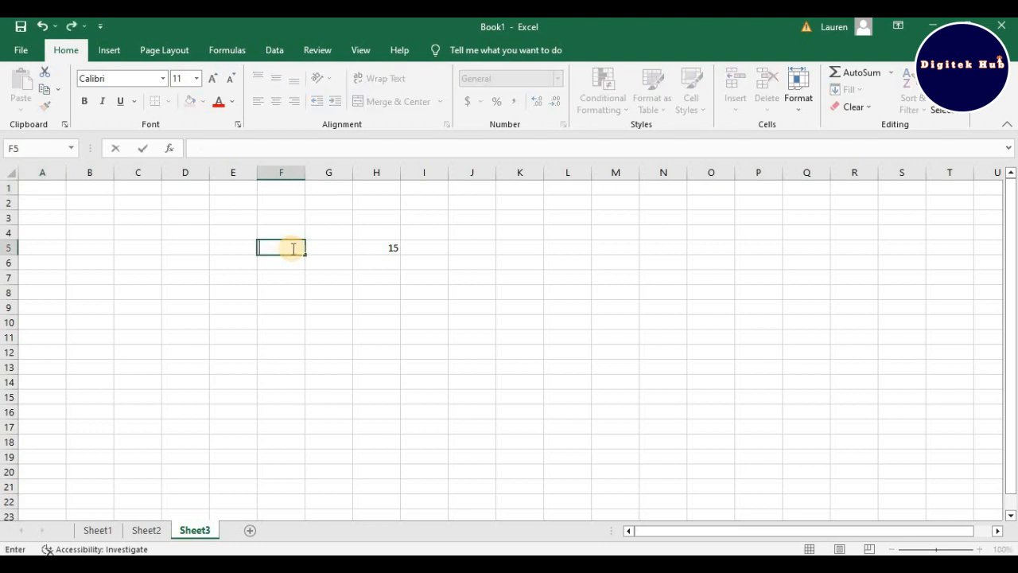
{"action": "left_click", "coordinate": [392, 248]}
{"action": "key", "text": "BackSpace"}
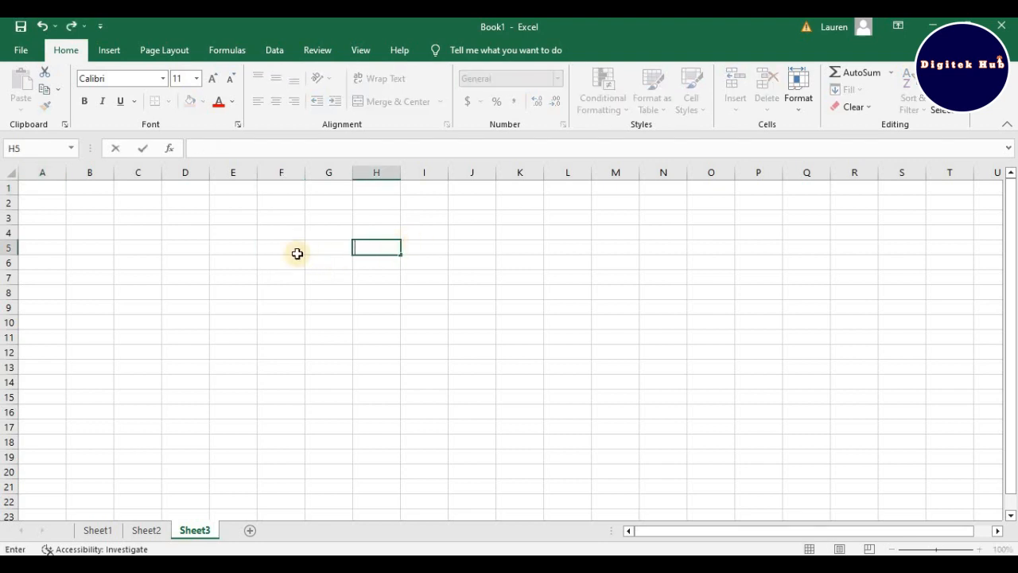
Step: Enter the values 3, 4 and 6 in cells A1, A2 and A3
{"action": "left_click", "coordinate": [49, 193]}
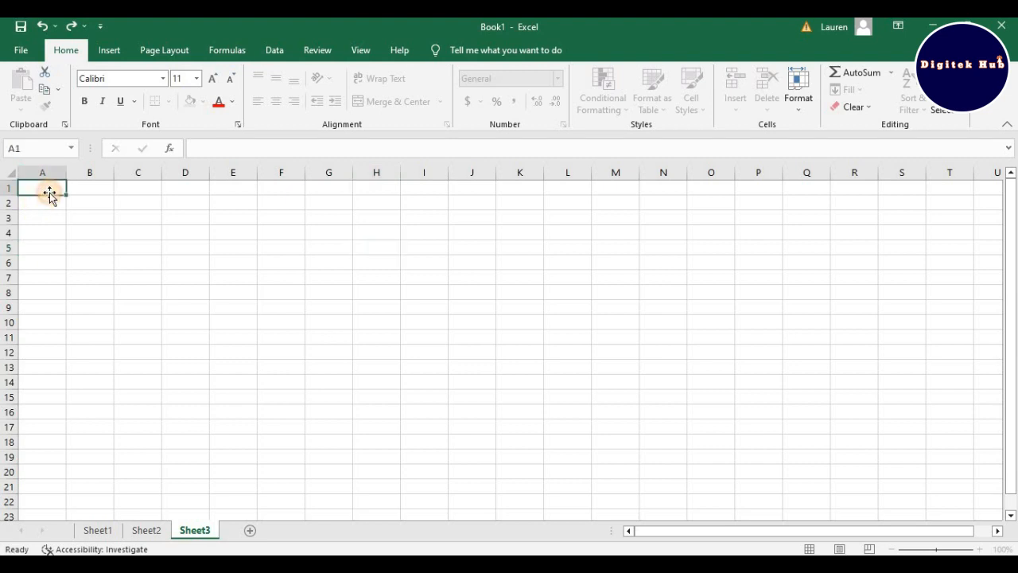
{"action": "type", "text": "3"}
{"action": "left_click", "coordinate": [46, 202]}
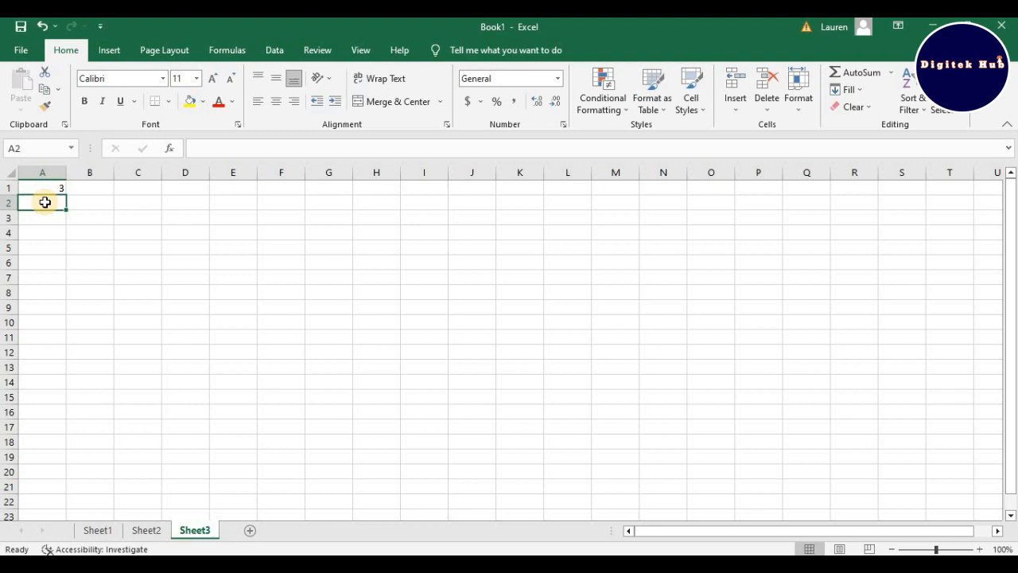
{"action": "type", "text": "4"}
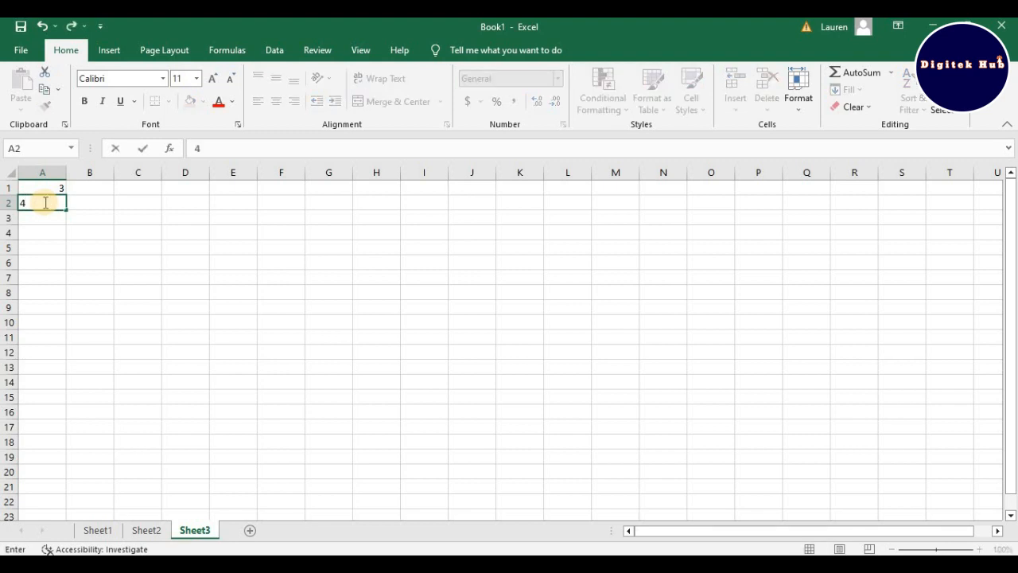
{"action": "left_click", "coordinate": [37, 223]}
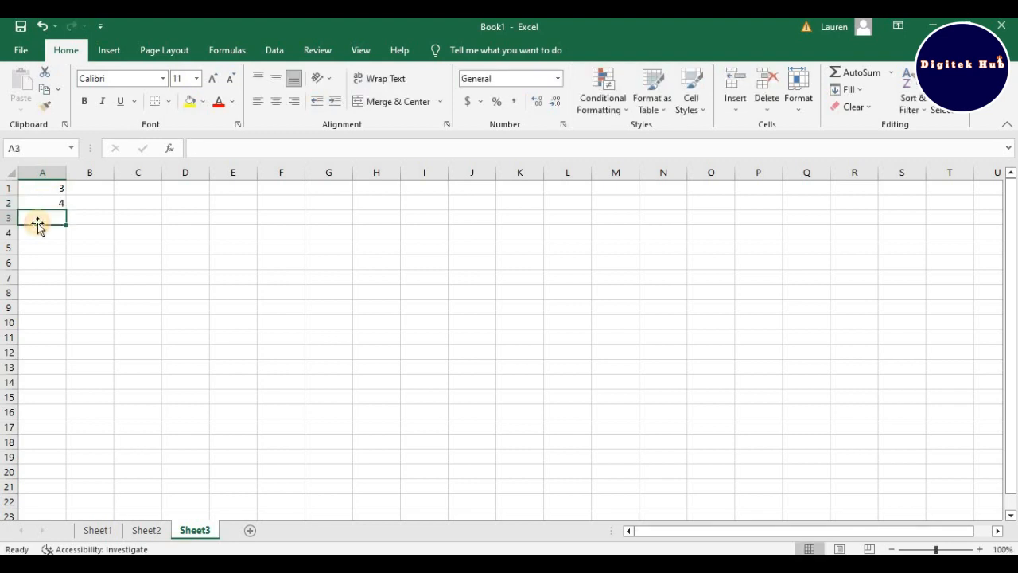
{"action": "type", "text": "6"}
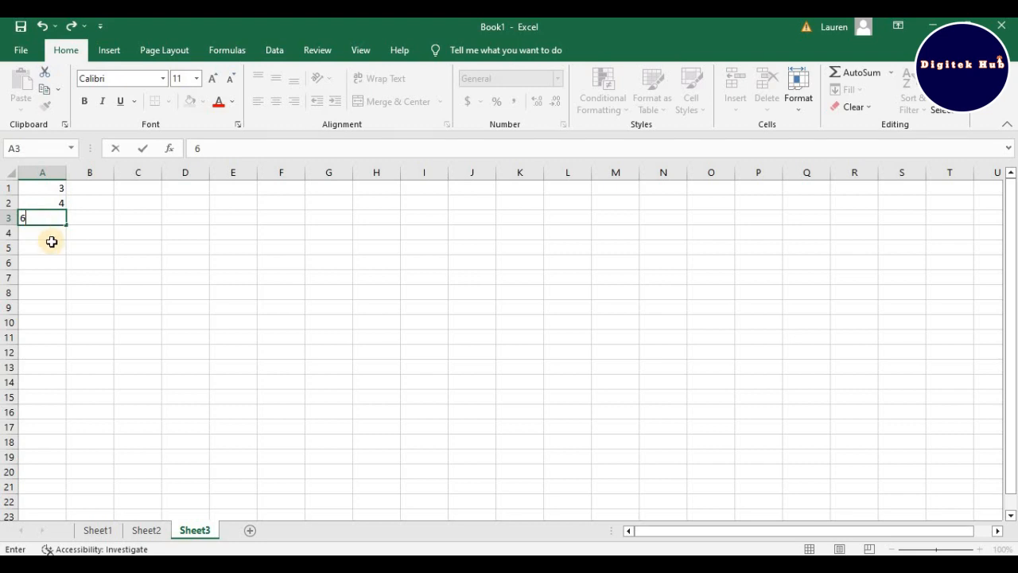
{"action": "left_click", "coordinate": [52, 243]}
{"action": "left_click", "coordinate": [56, 230]}
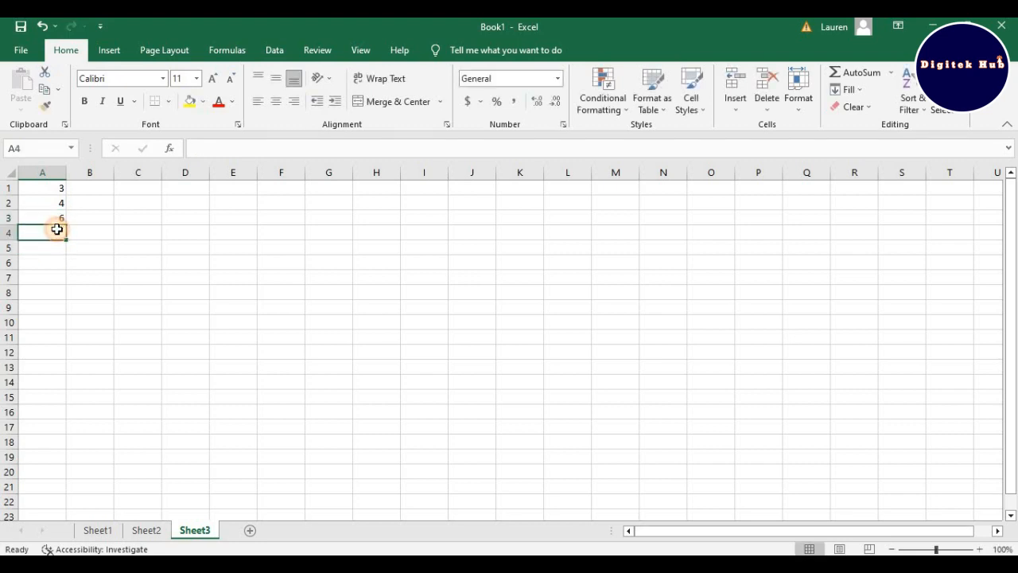
Step: Enter the values 7, 8, 9 and 10 in cells A4, A5, A6 and A7
{"action": "type", "text": "7"}
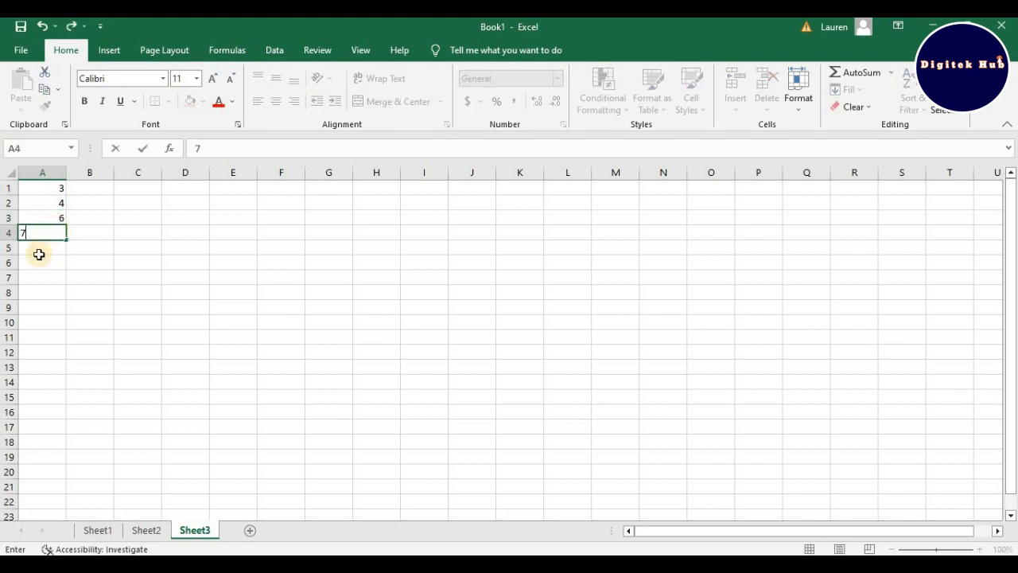
{"action": "left_click", "coordinate": [53, 248]}
{"action": "type", "text": "8"}
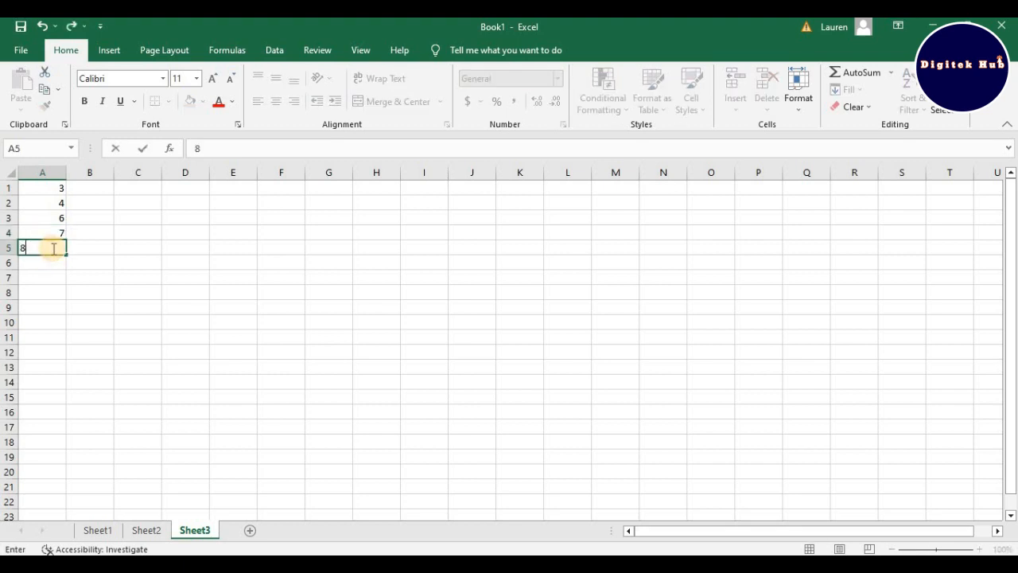
{"action": "left_click", "coordinate": [56, 268]}
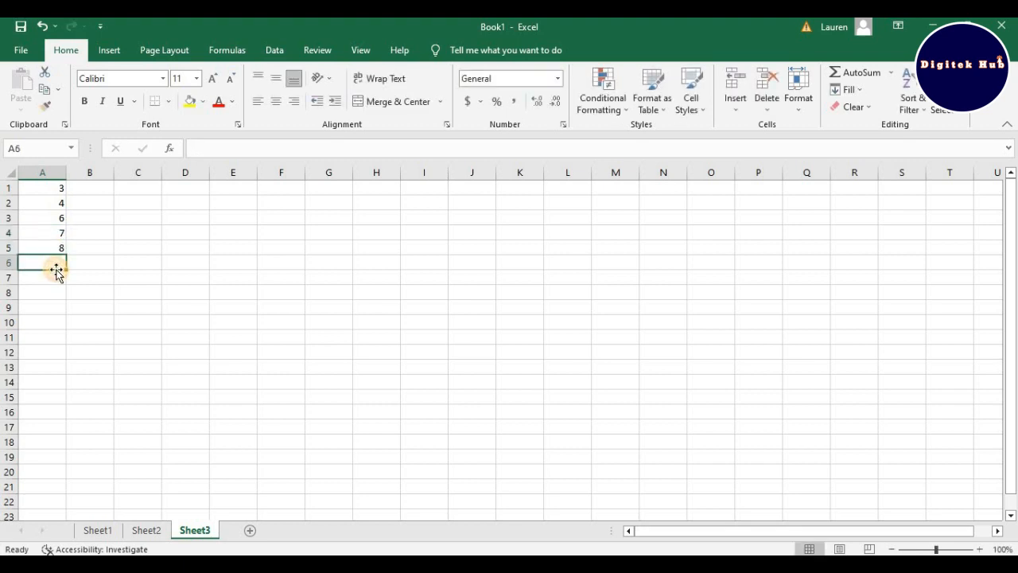
{"action": "type", "text": "9"}
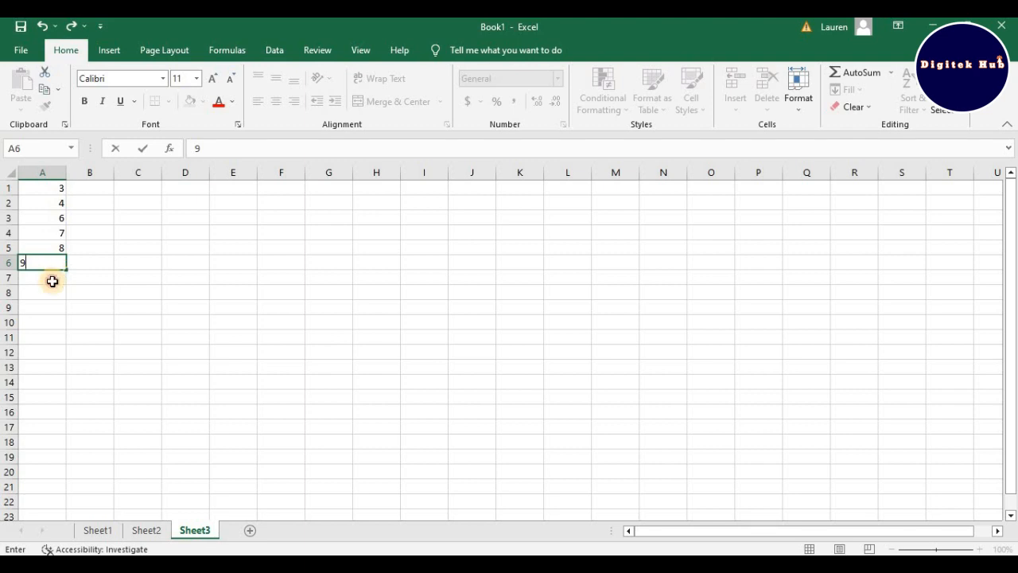
{"action": "left_click", "coordinate": [52, 281]}
{"action": "type", "text": "10"}
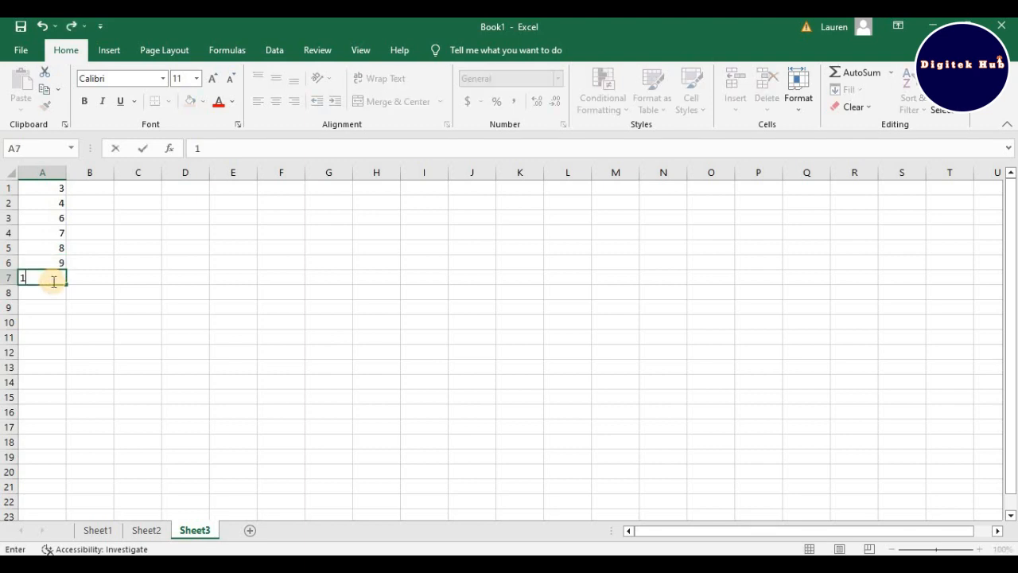
Step: Enter 10 in cells B1 and B2, and fill the value from B2 down to B7
{"action": "left_click", "coordinate": [93, 191]}
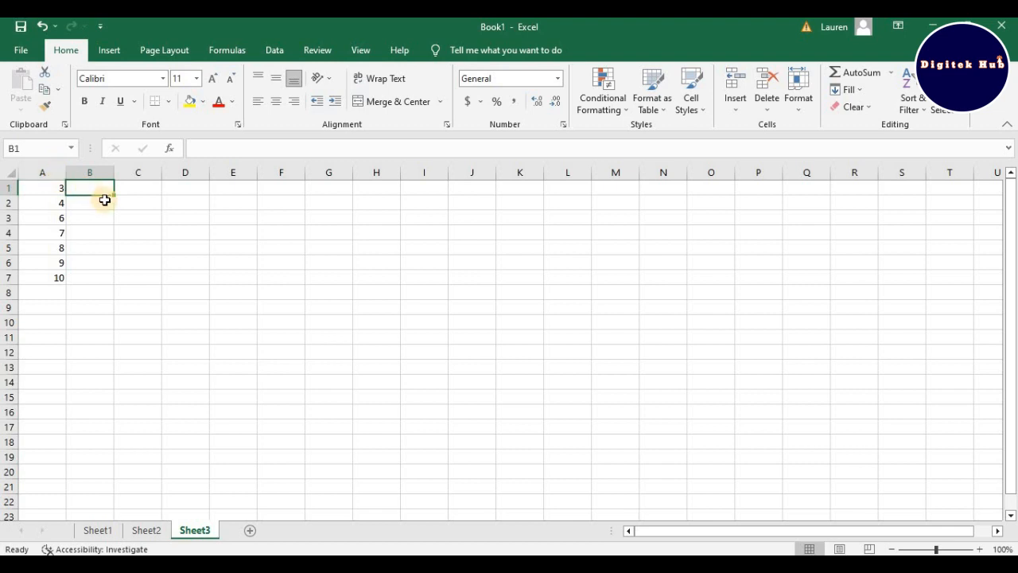
{"action": "type", "text": "10"}
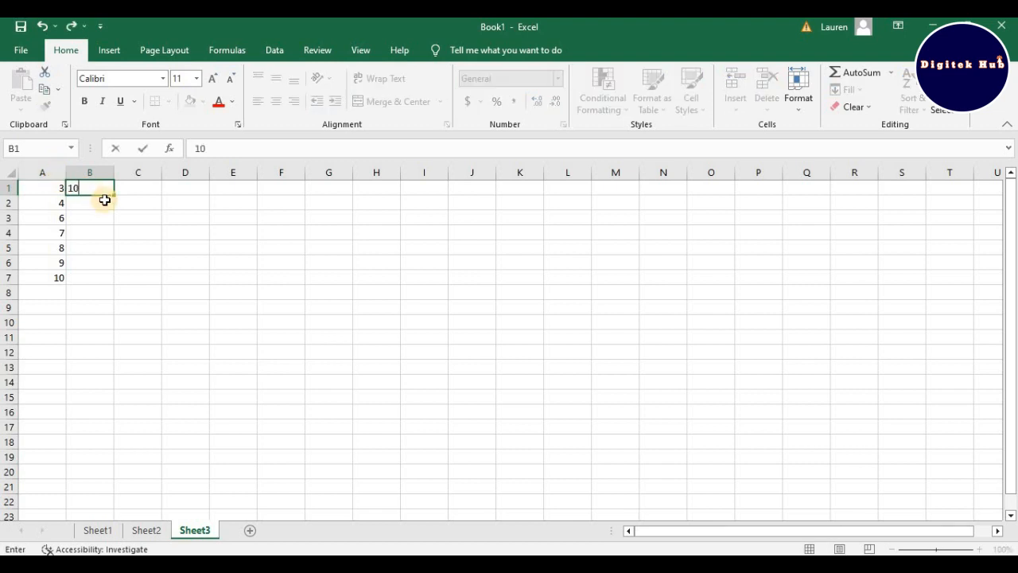
{"action": "key", "text": "Return"}
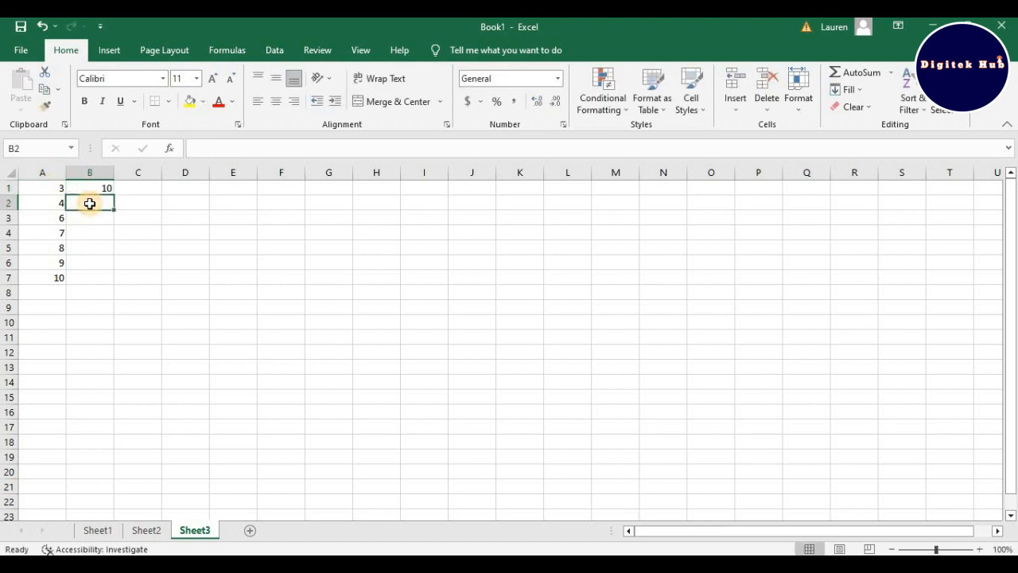
{"action": "type", "text": "10"}
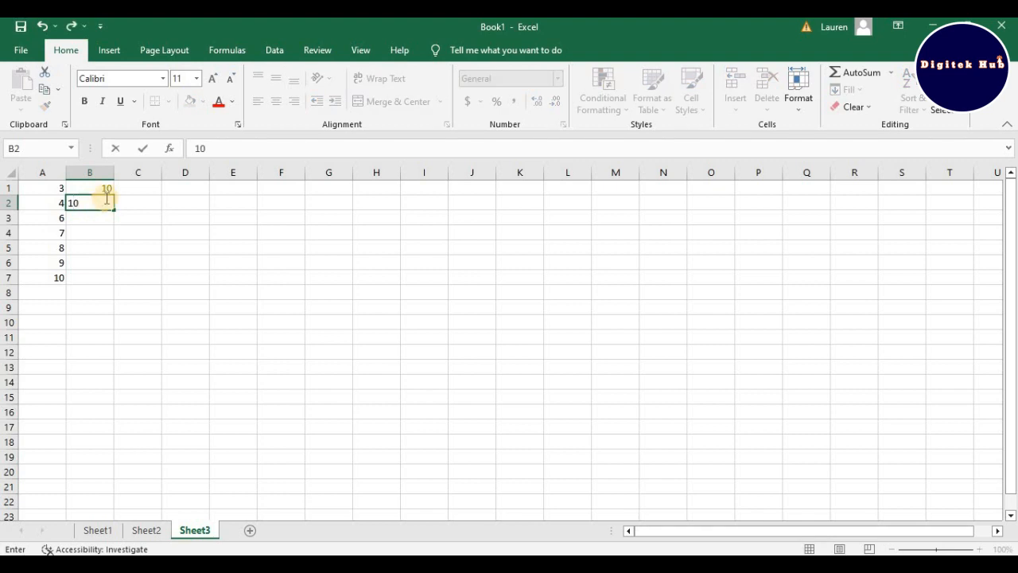
{"action": "key", "text": "Return"}
{"action": "left_click", "coordinate": [91, 201]}
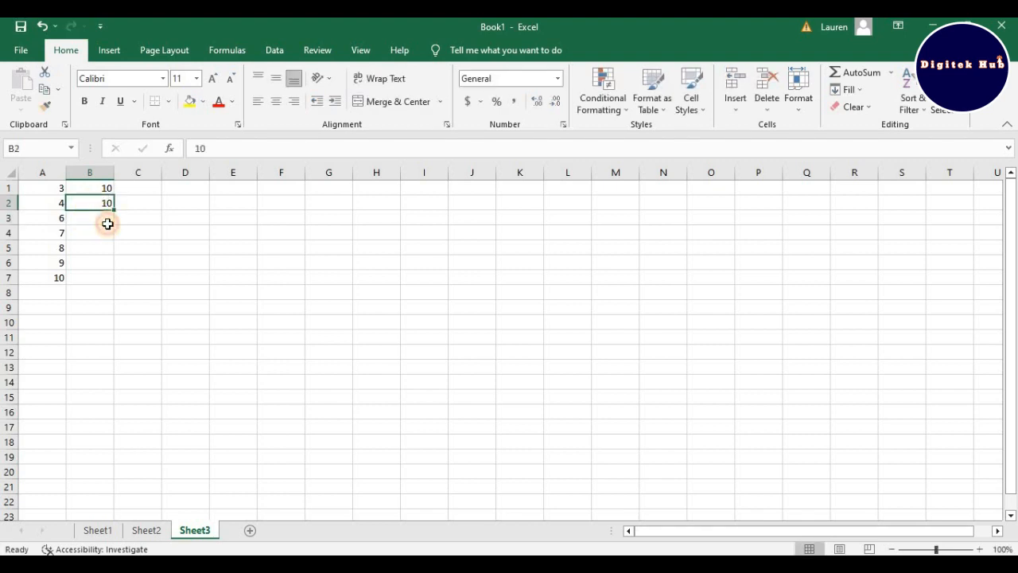
{"action": "left_click_drag", "start_coordinate": [114, 209], "coordinate": [115, 291]}
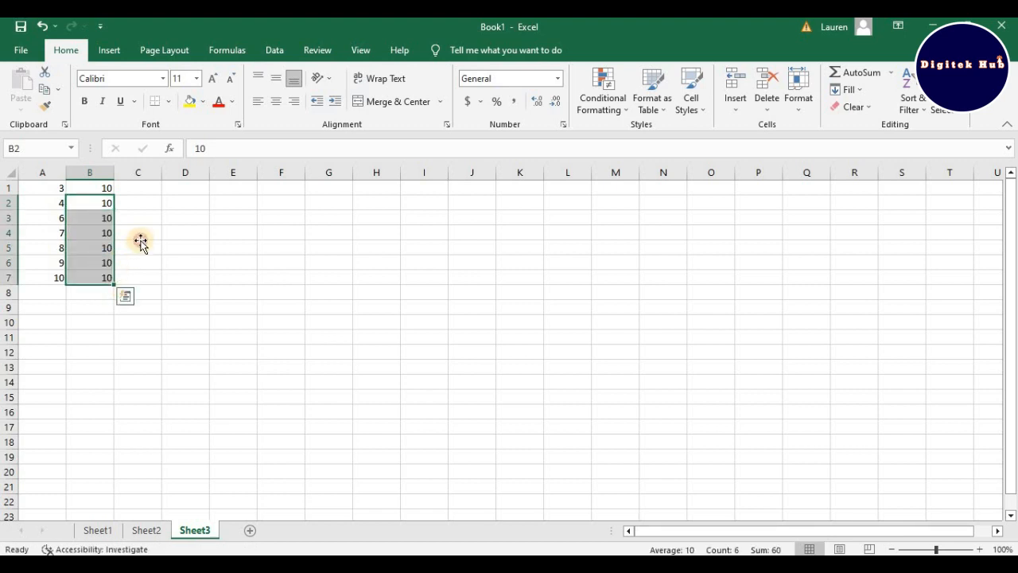
{"action": "left_click", "coordinate": [141, 243]}
Step: Examine the cell references of individual cells in columns A to D, including A1 to B4, C1, D1 and D2
{"action": "left_click", "coordinate": [100, 202]}
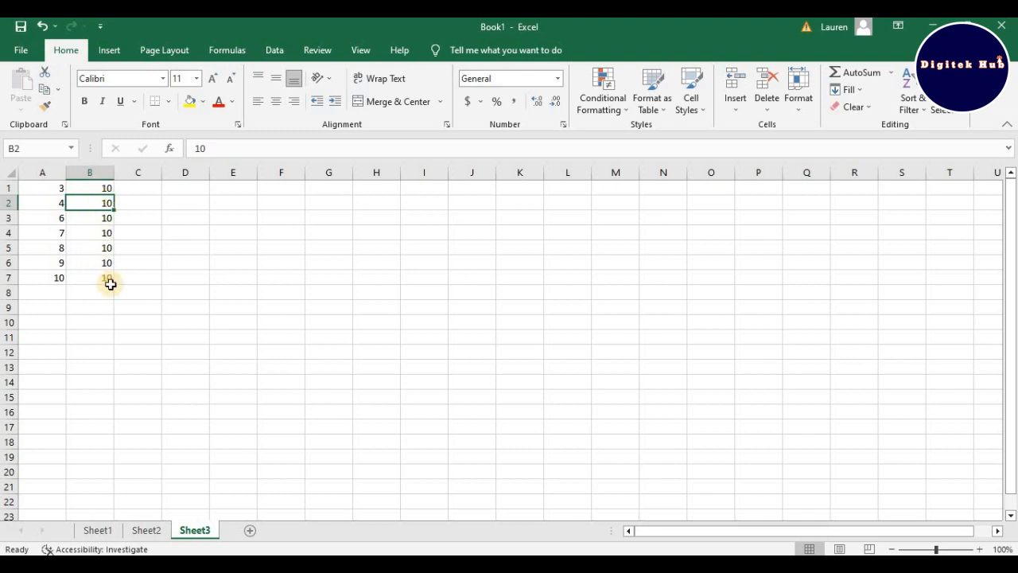
{"action": "left_click", "coordinate": [89, 233]}
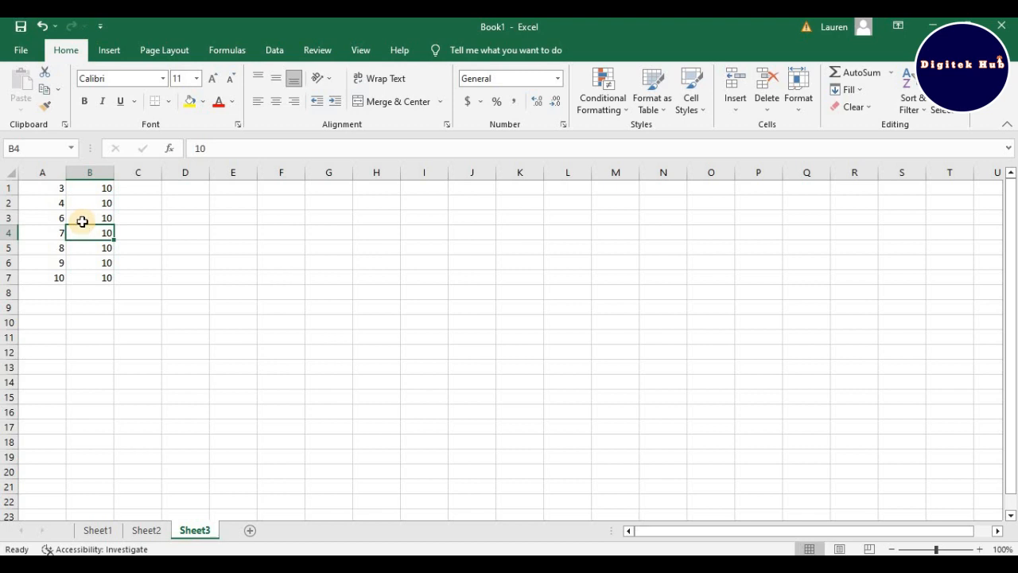
{"action": "left_click", "coordinate": [59, 188]}
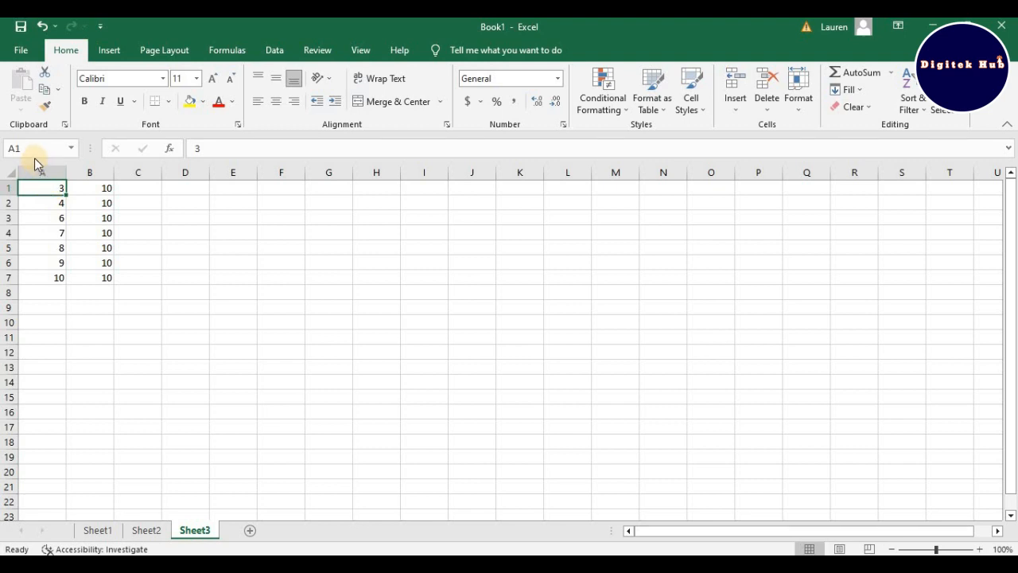
{"action": "left_click", "coordinate": [96, 189]}
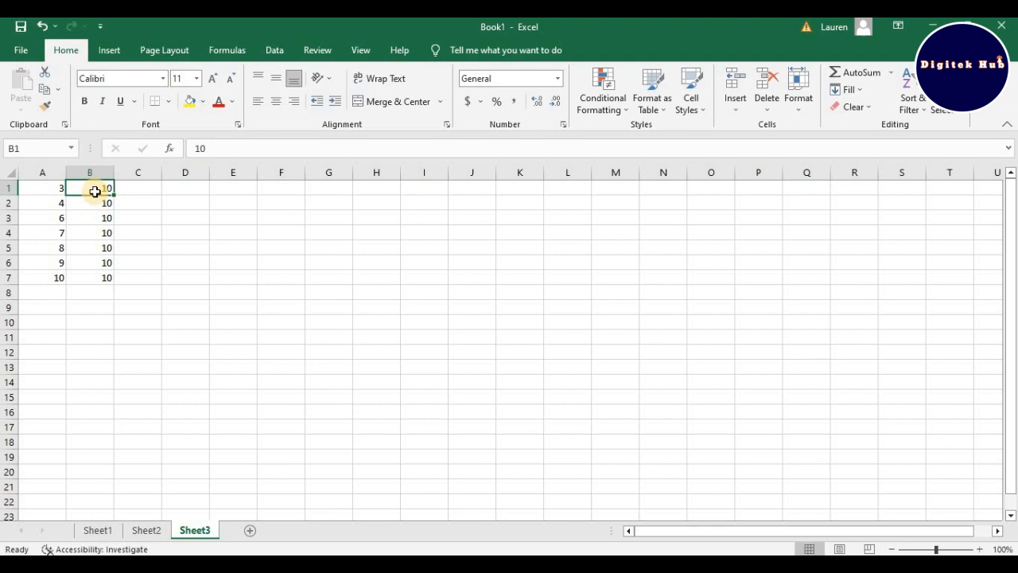
{"action": "left_click", "coordinate": [51, 207]}
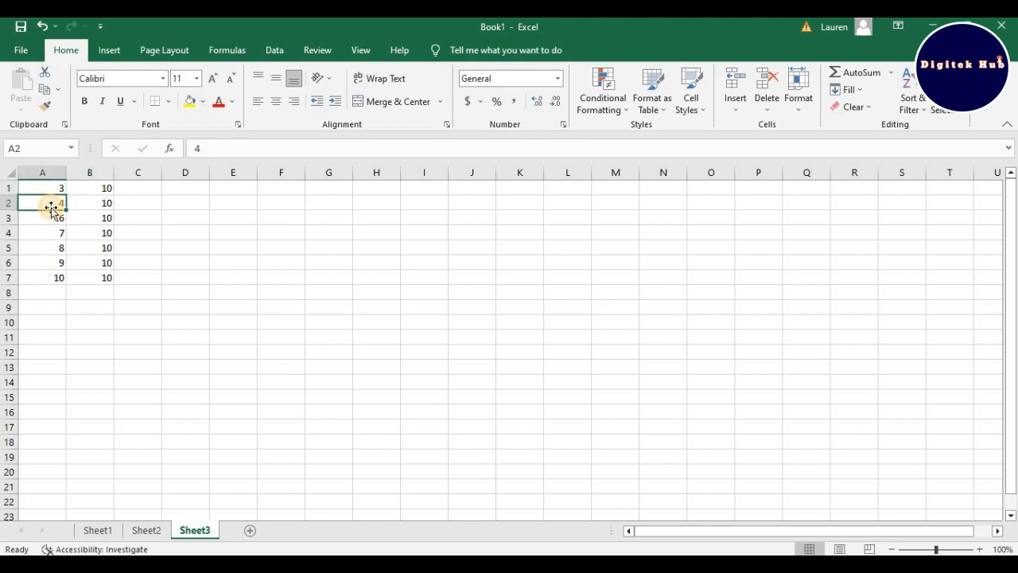
{"action": "left_click", "coordinate": [111, 205]}
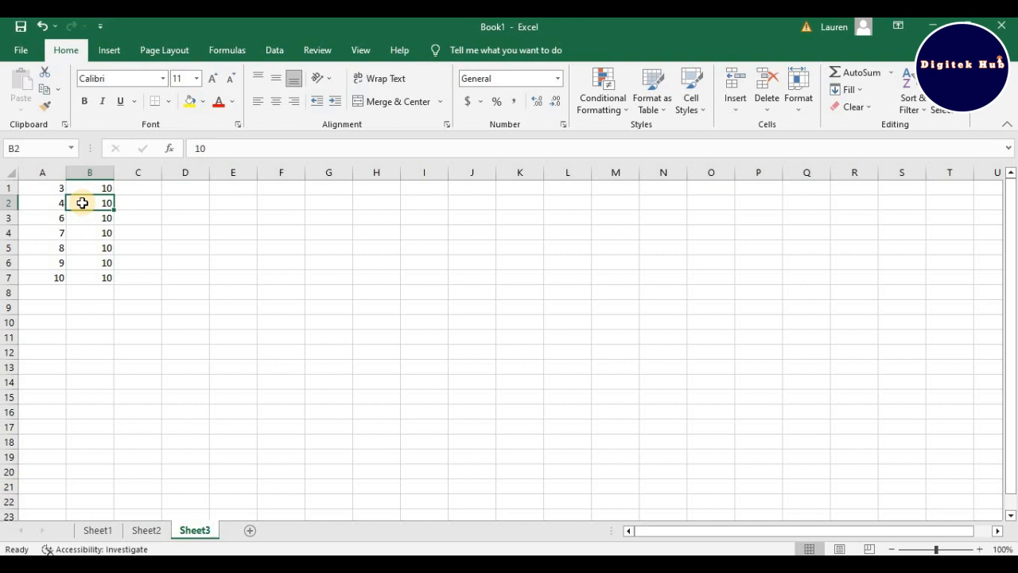
{"action": "left_click", "coordinate": [60, 220]}
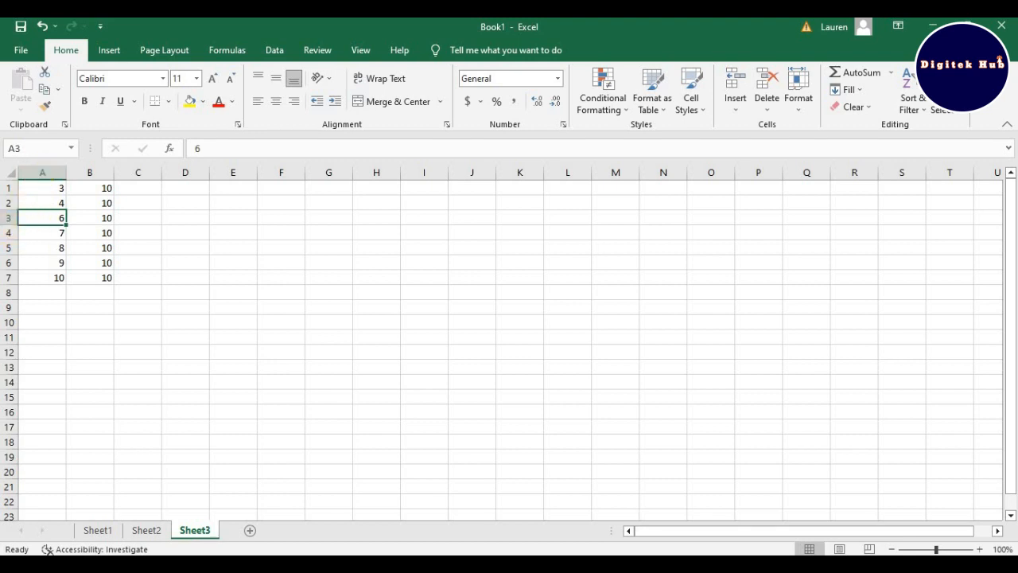
{"action": "left_click", "coordinate": [110, 216]}
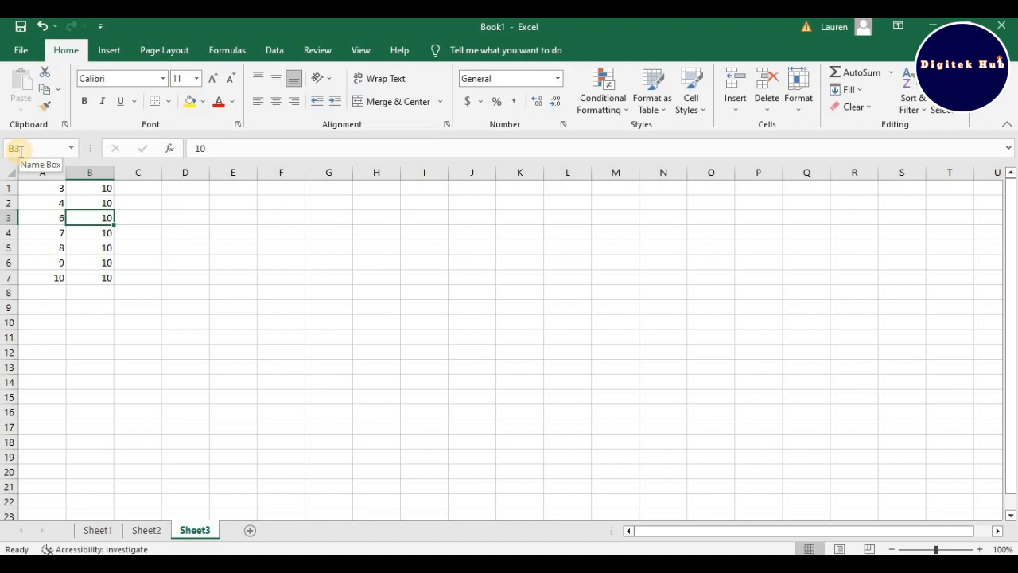
{"action": "left_click", "coordinate": [53, 235]}
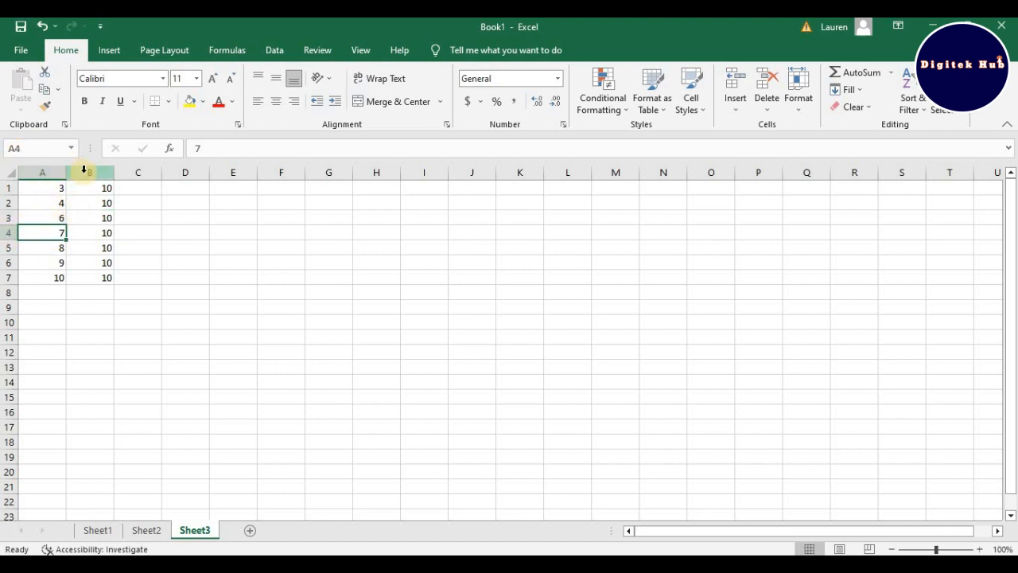
{"action": "left_click", "coordinate": [97, 237]}
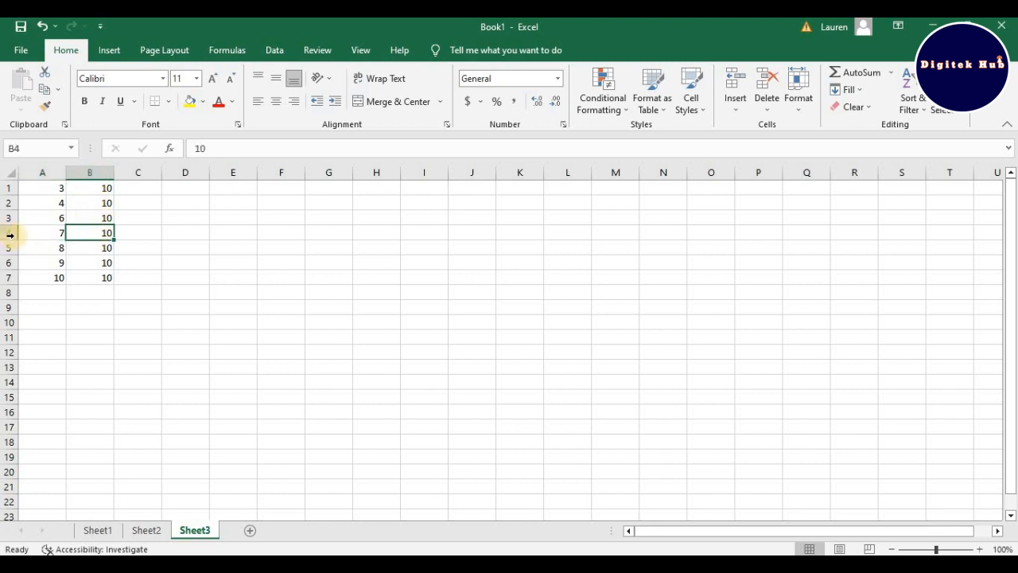
{"action": "left_click", "coordinate": [145, 190]}
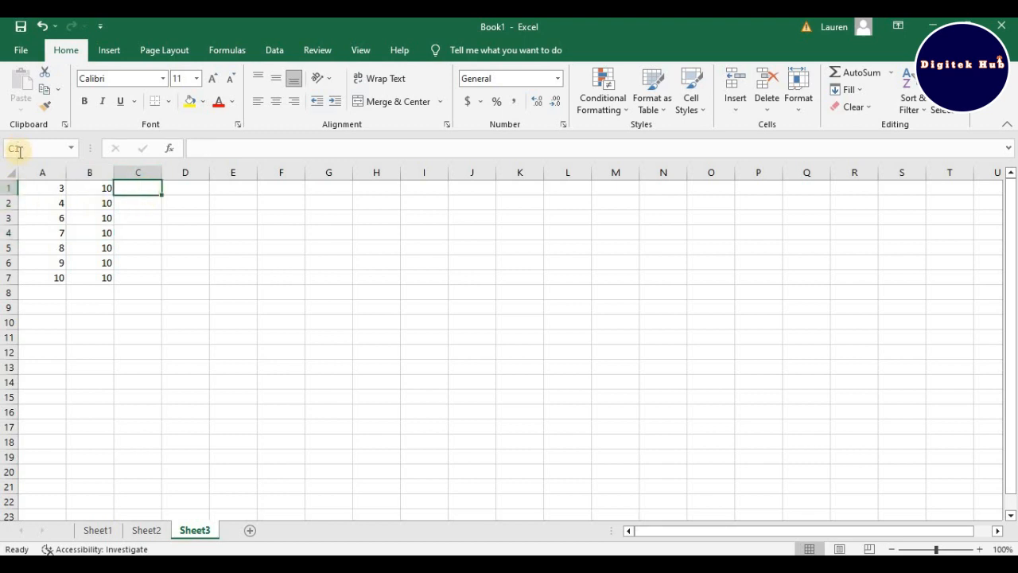
{"action": "left_click", "coordinate": [185, 188]}
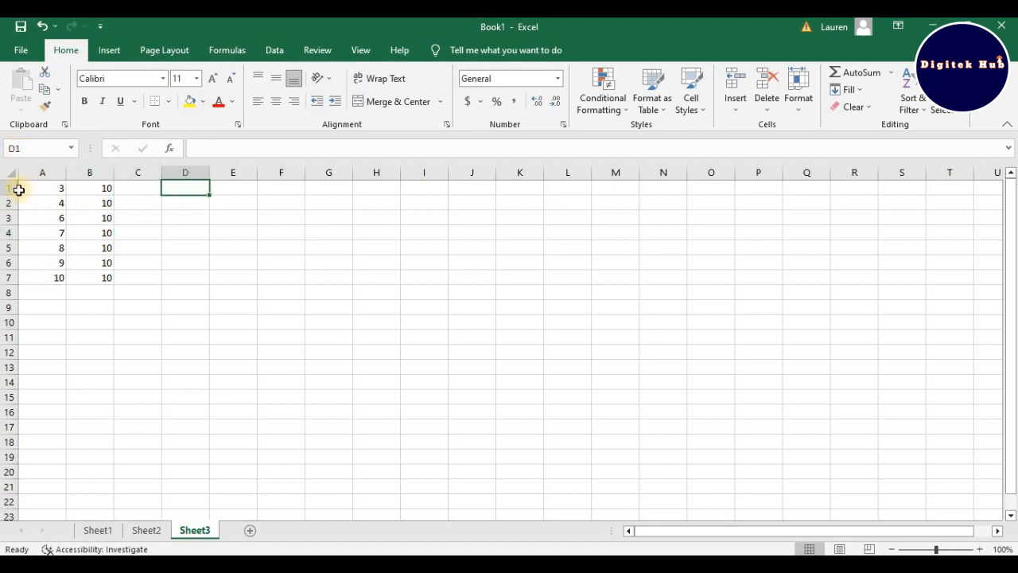
{"action": "left_click", "coordinate": [199, 205]}
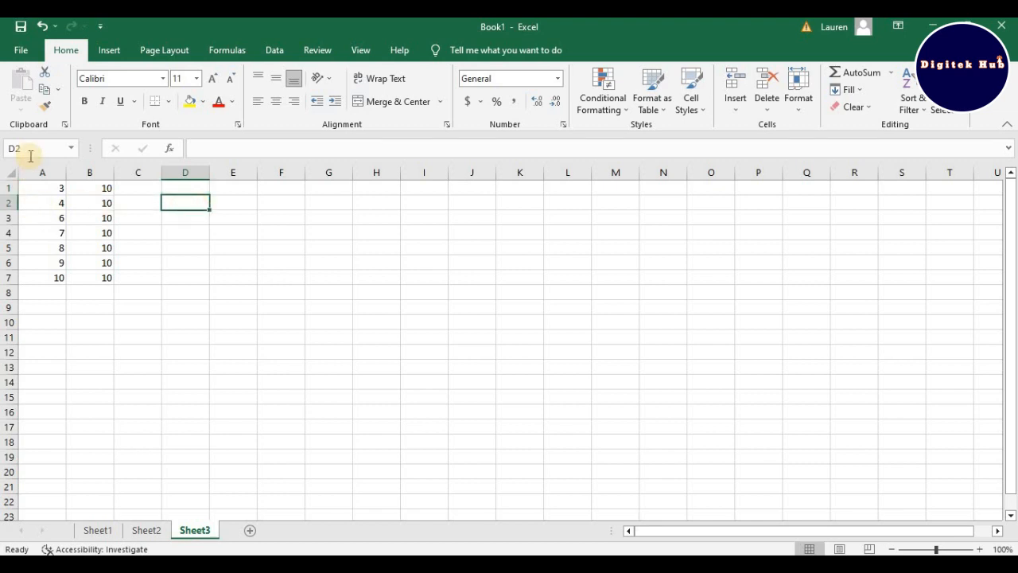
{"action": "left_click", "coordinate": [104, 193]}
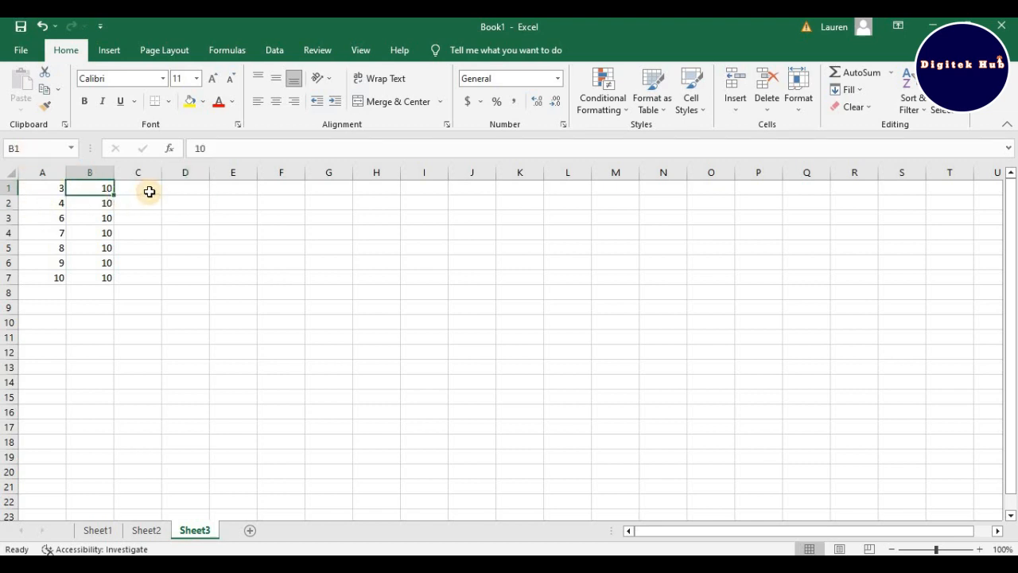
{"action": "left_click", "coordinate": [150, 191]}
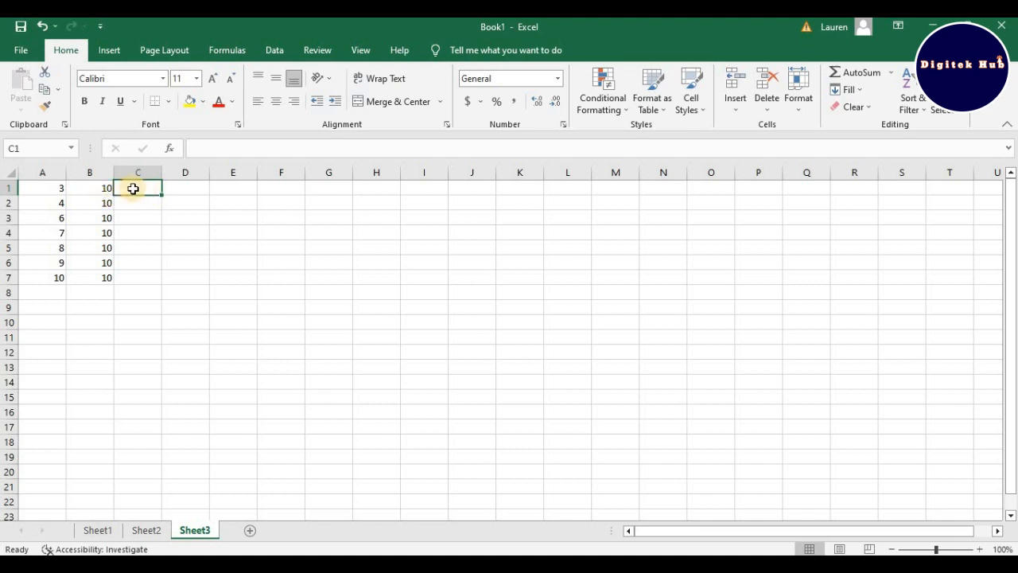
{"action": "left_click", "coordinate": [49, 189]}
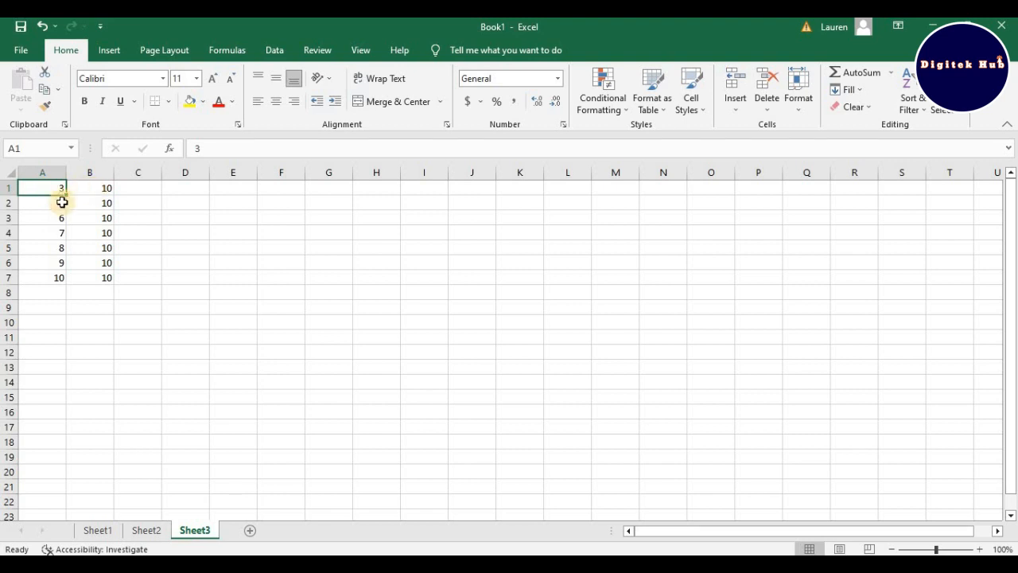
Step: Enter the formula =A1+B1 in cell C1 to add the first-row values by cell reference
{"action": "left_click", "coordinate": [135, 194]}
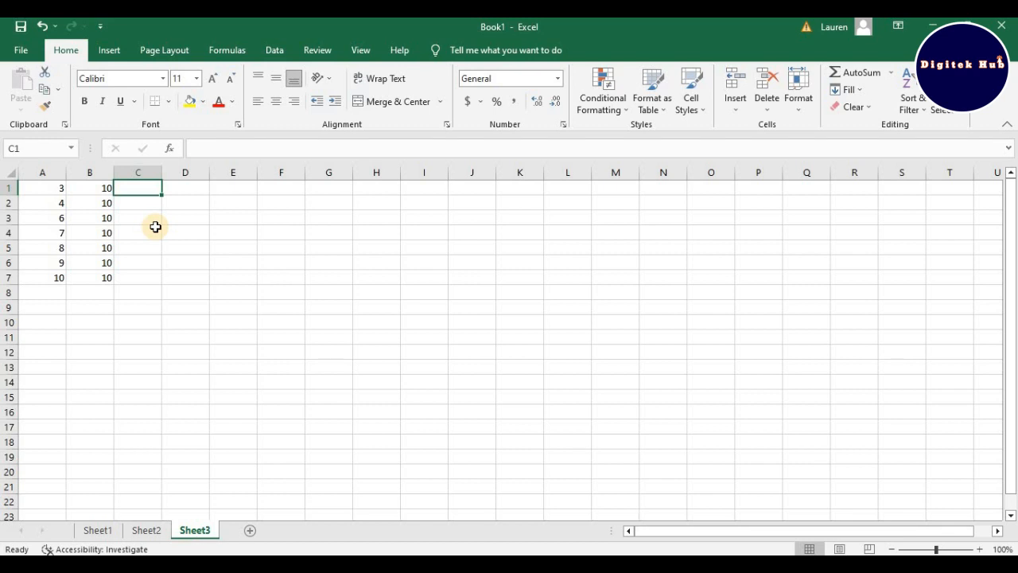
{"action": "type", "text": "="}
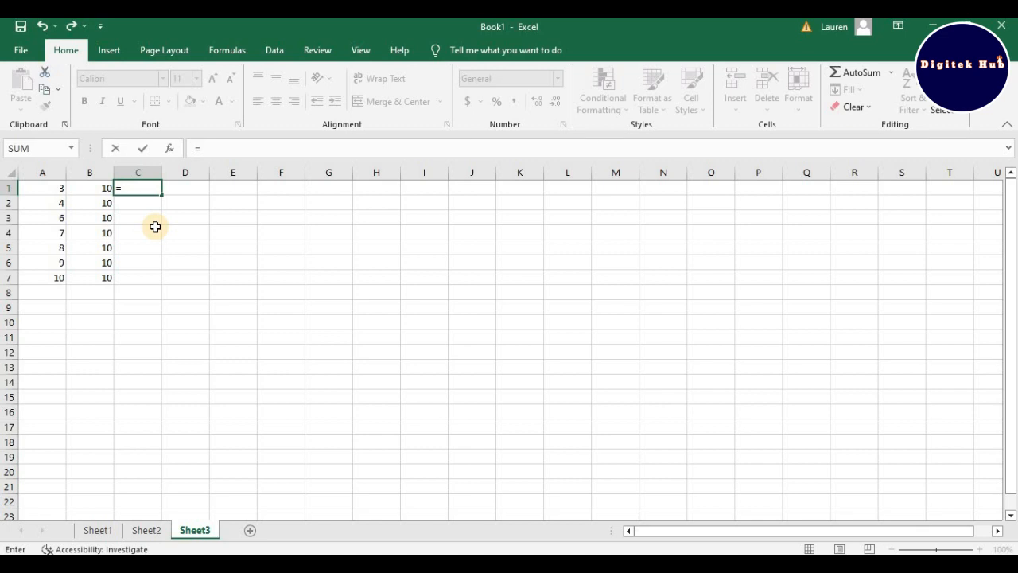
{"action": "type", "text": "A"}
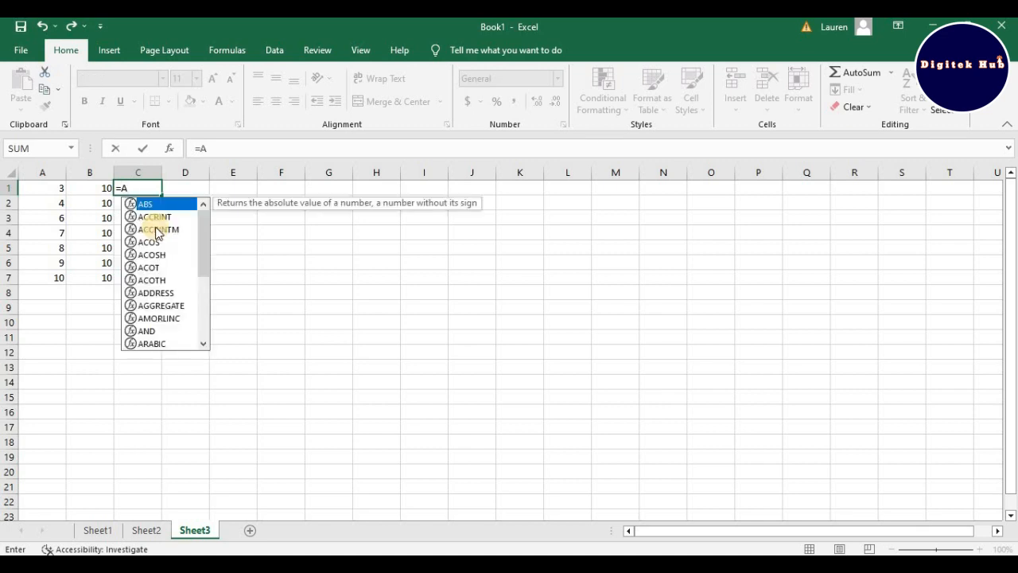
{"action": "type", "text": "1+"}
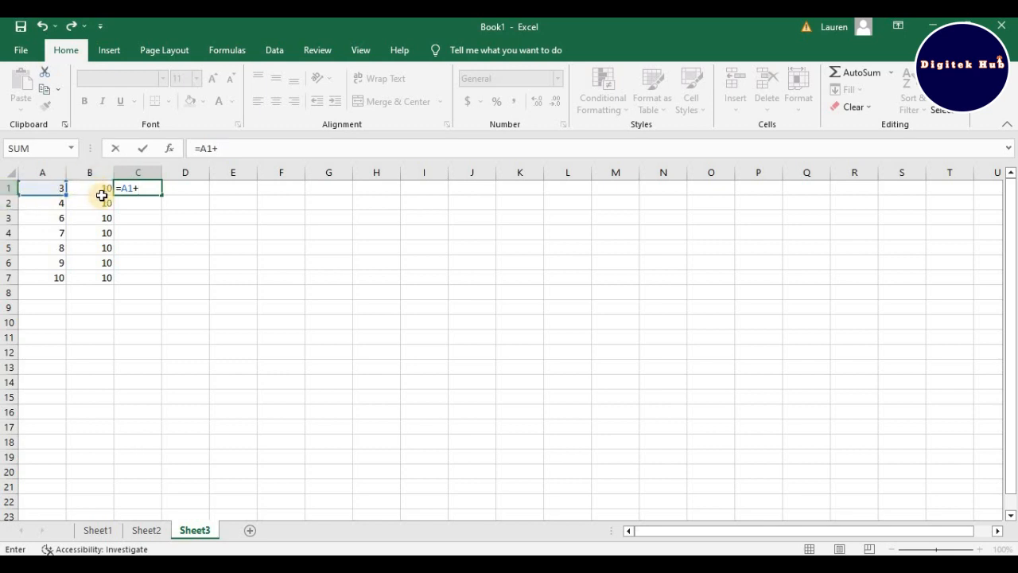
{"action": "type", "text": "B1"}
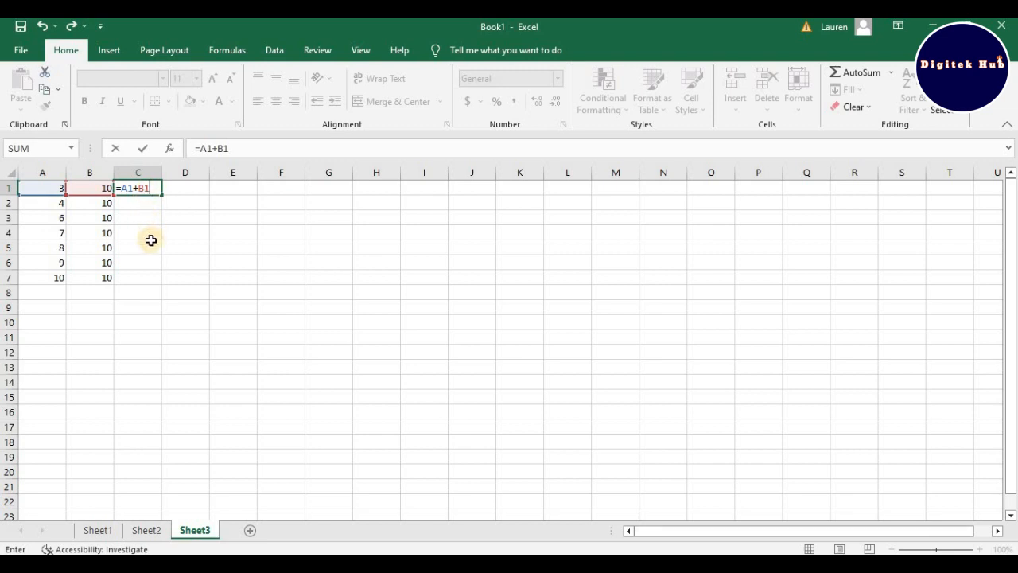
{"action": "key", "text": "Return"}
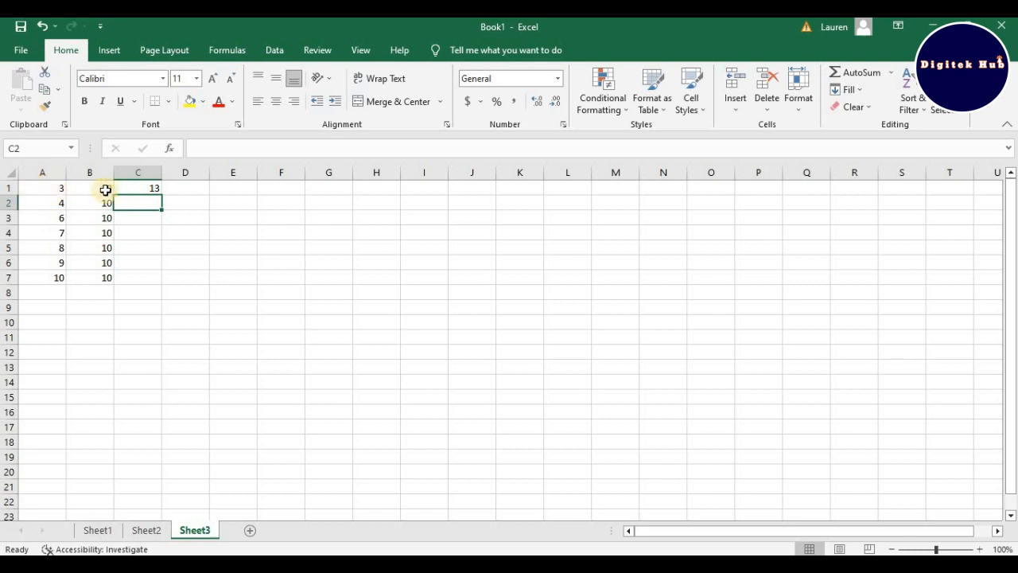
Step: Open the addition formula in cell C1 for editing
{"action": "left_click", "coordinate": [131, 188]}
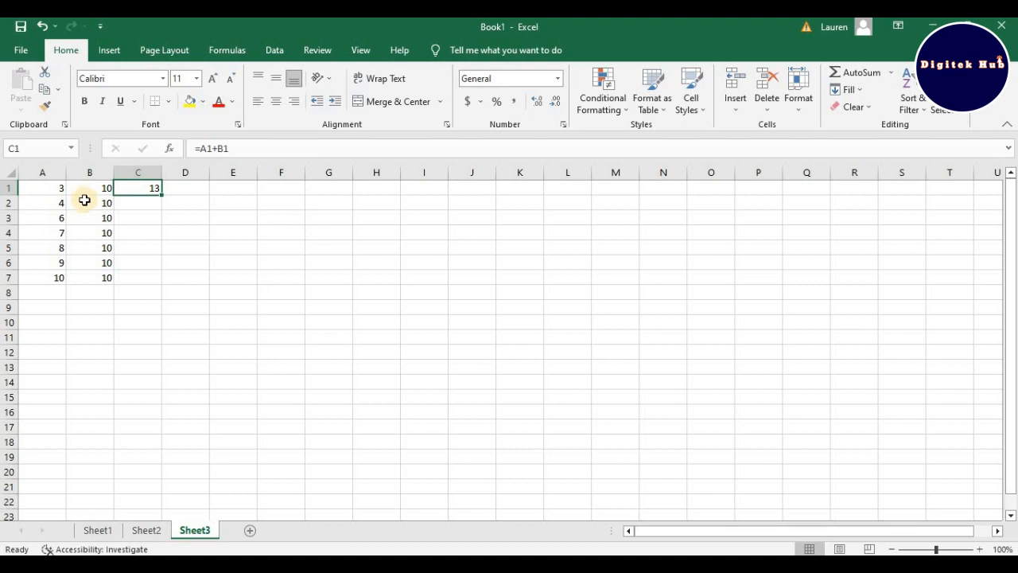
{"action": "double_click", "coordinate": [150, 189]}
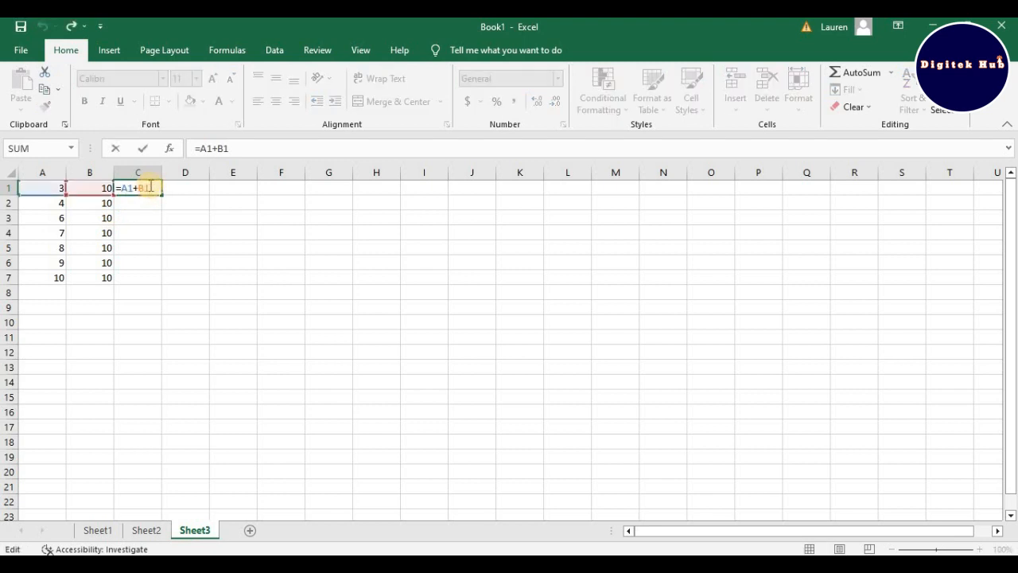